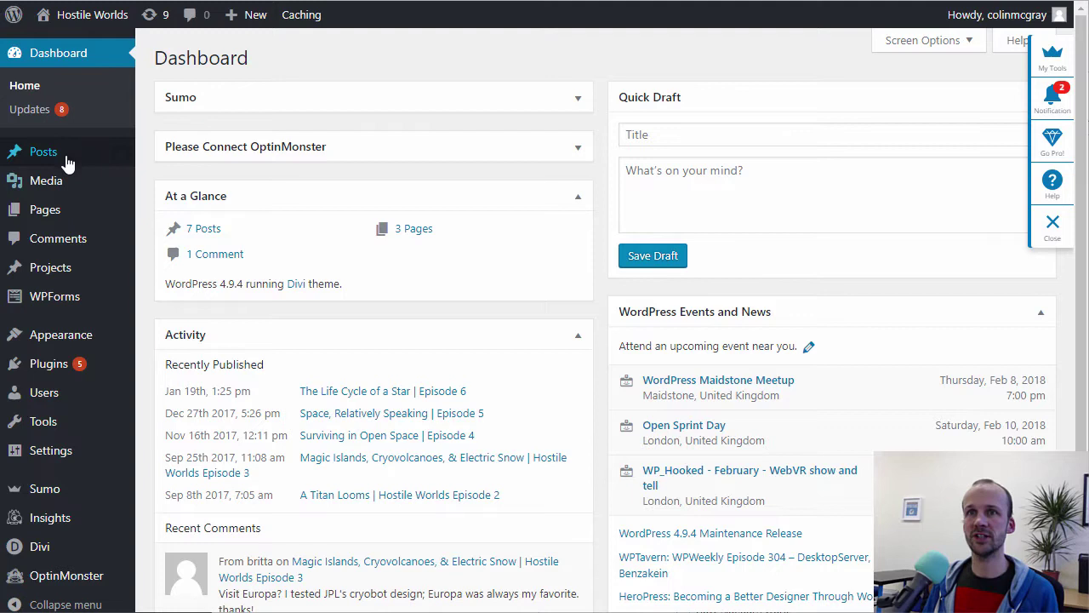
Open the live Hostile Worlds home page through the admin bar's Visit Site link
mouse_move(73, 213)
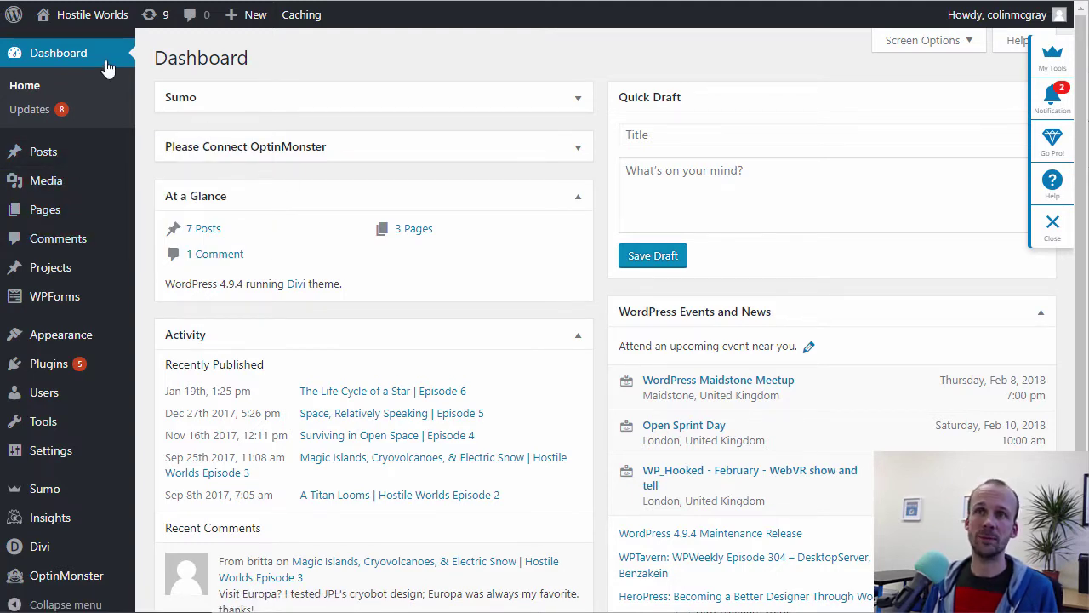
mouse_move(100, 17)
left_click(58, 46)
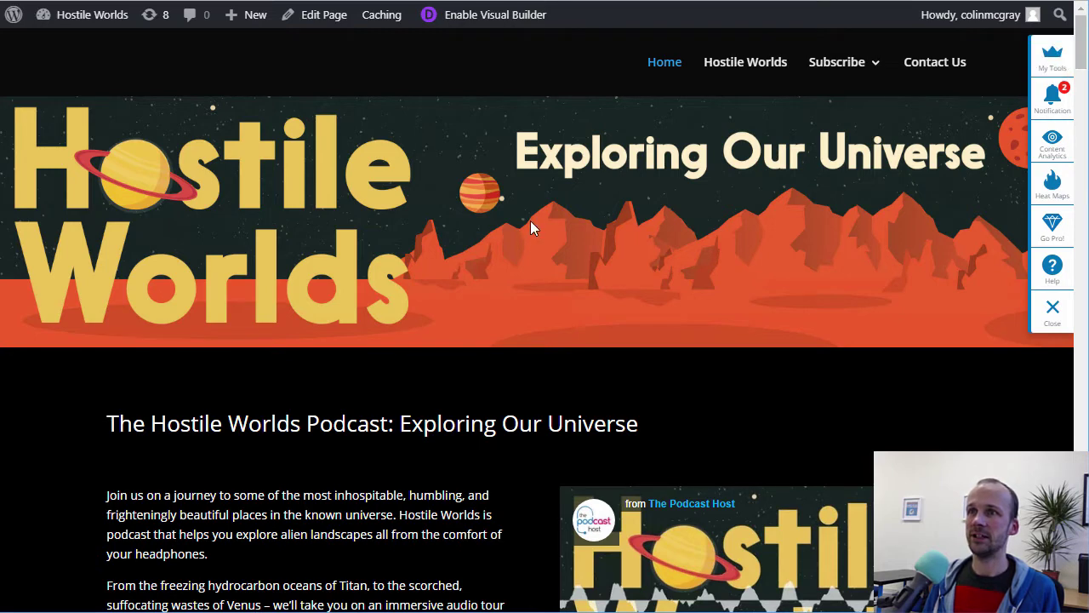
Dismiss the tools panel, scroll through the home page, and open it with Edit Page
left_click(1038, 324)
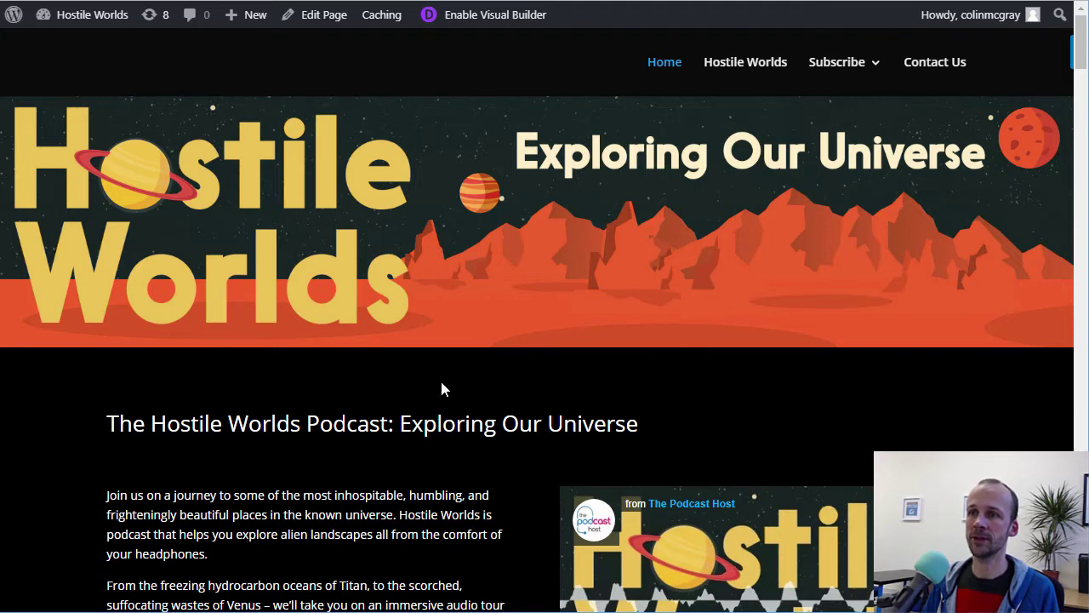
scroll(441, 388, "down", 3)
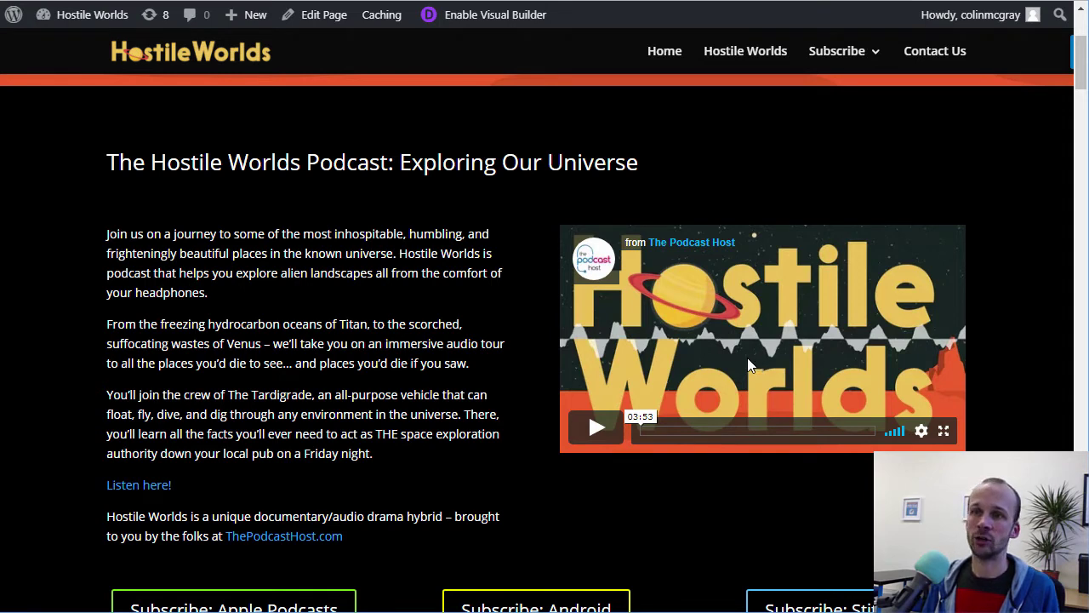
scroll(379, 463, "down", 3)
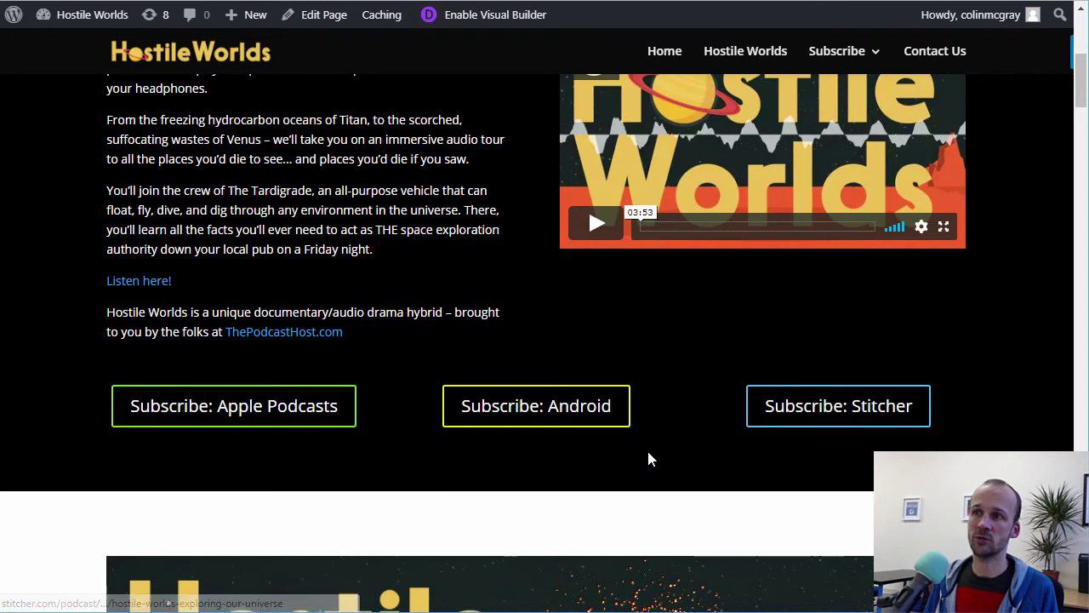
scroll(650, 457, "down", 5)
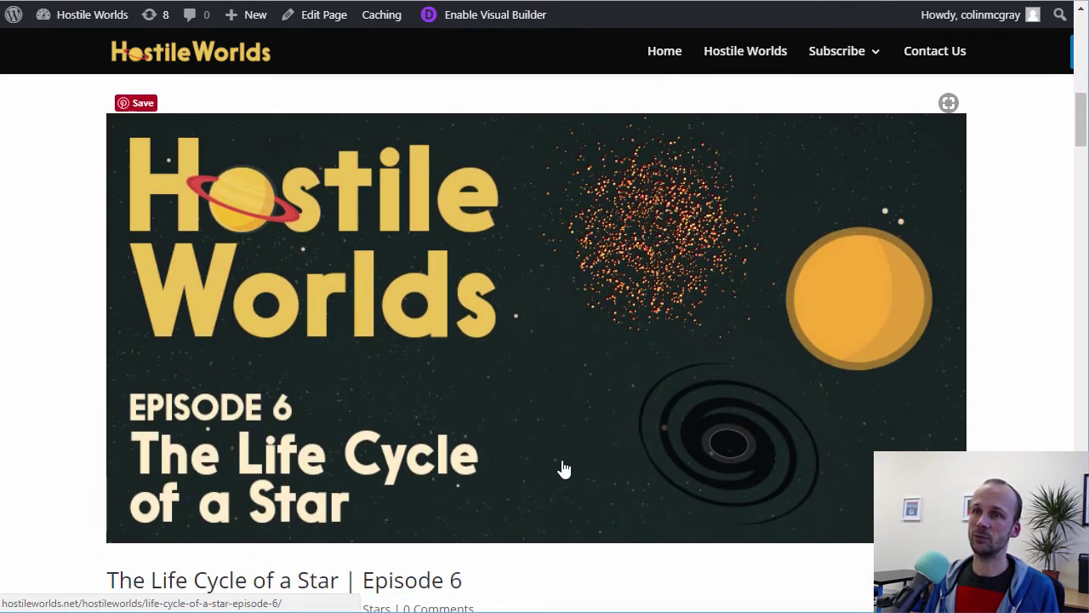
scroll(596, 476, "down", 1)
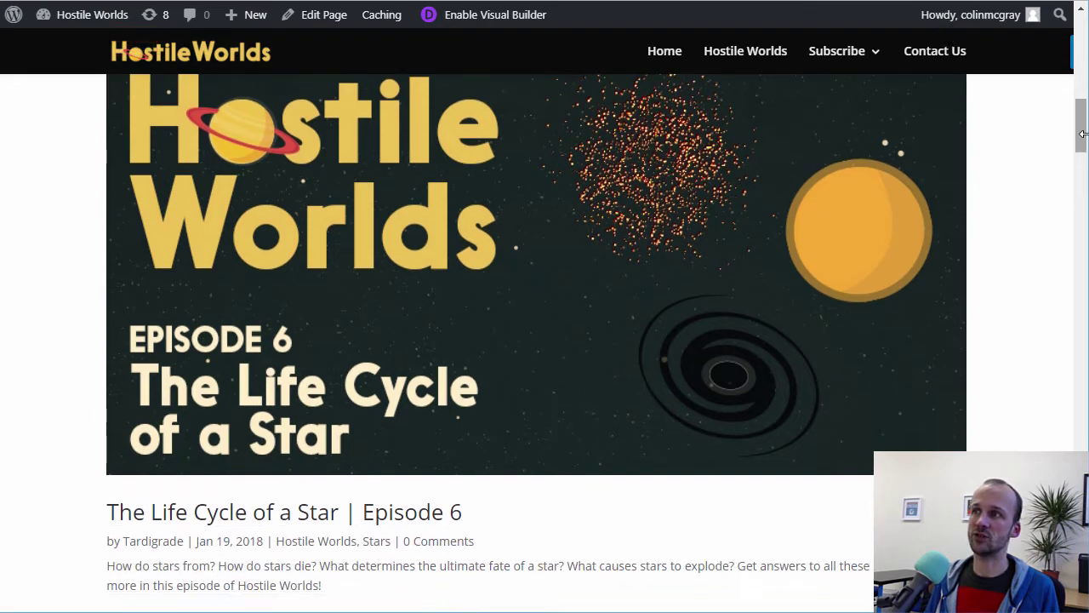
left_click_drag(1083, 138, 1064, 60)
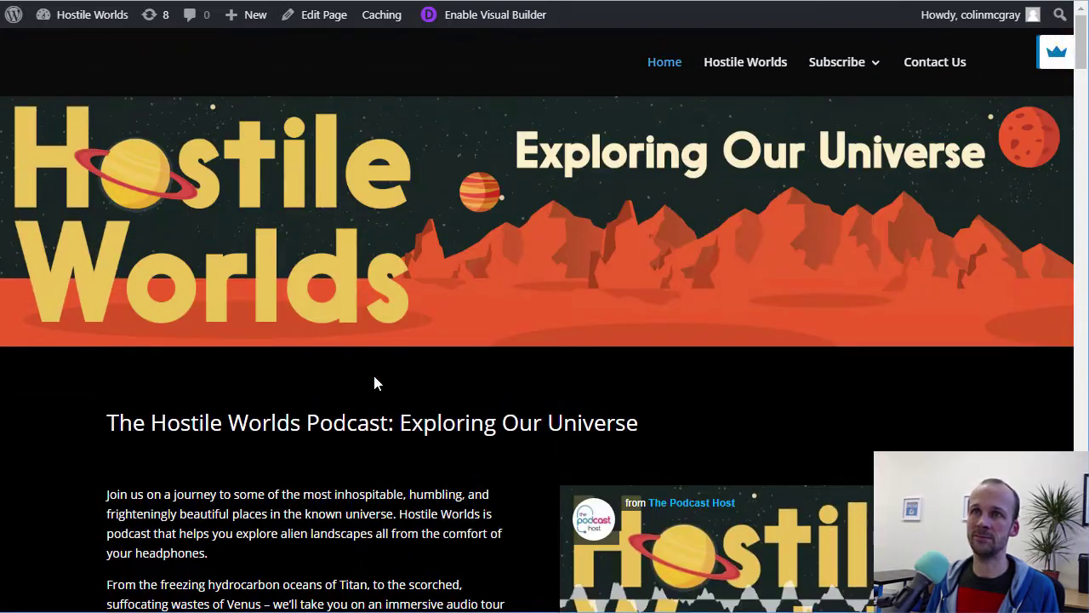
left_click(326, 19)
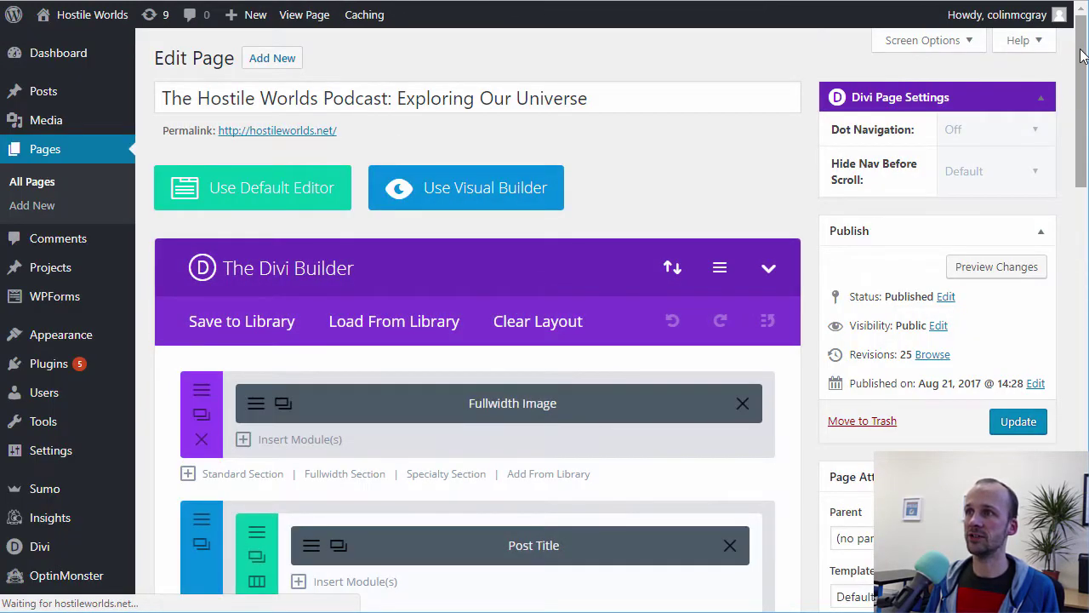
Insert a new fullwidth section directly under the Fullwidth Image section
left_click_drag(1082, 55, 1085, 93)
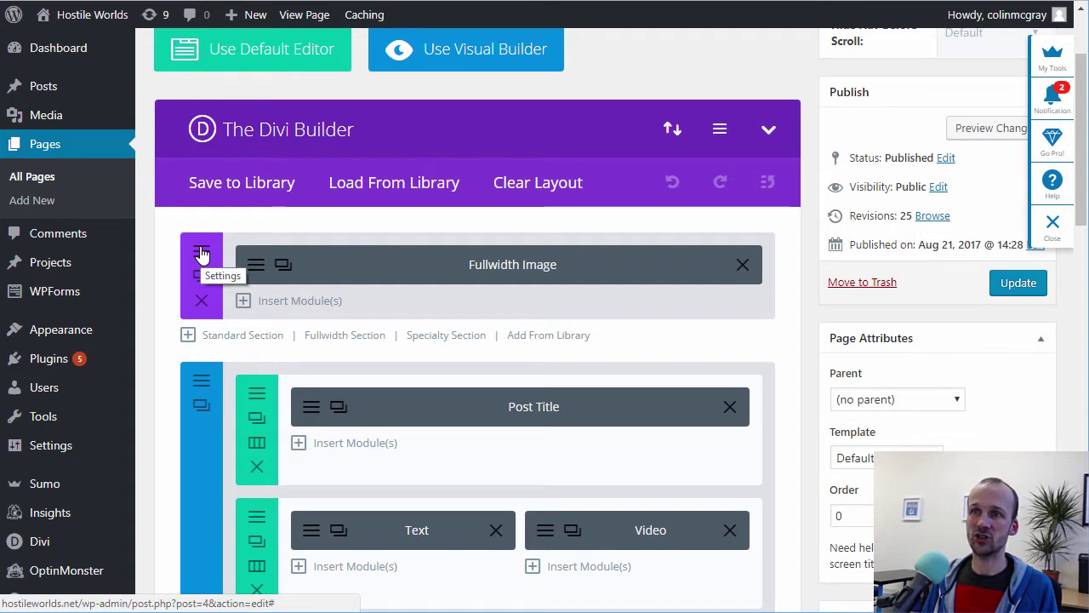
left_click(337, 337)
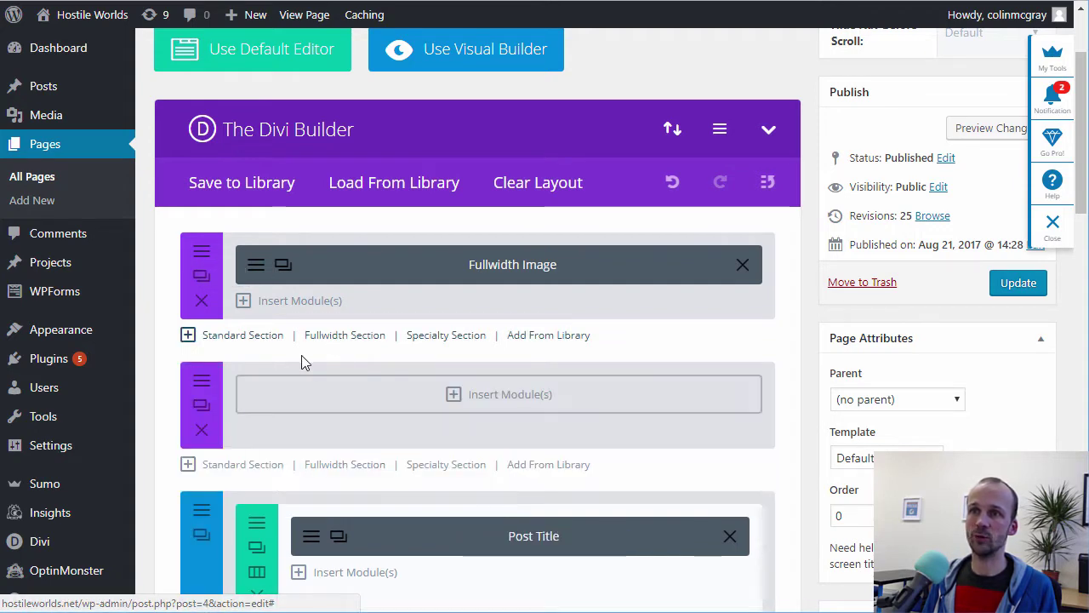
left_click(505, 394)
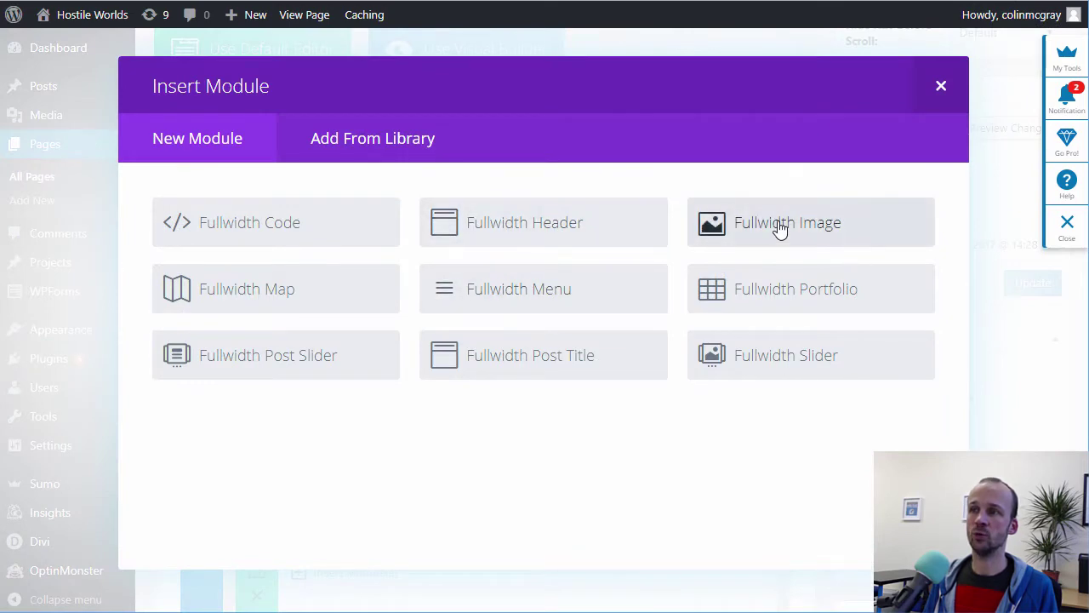
left_click(941, 87)
left_click(245, 263)
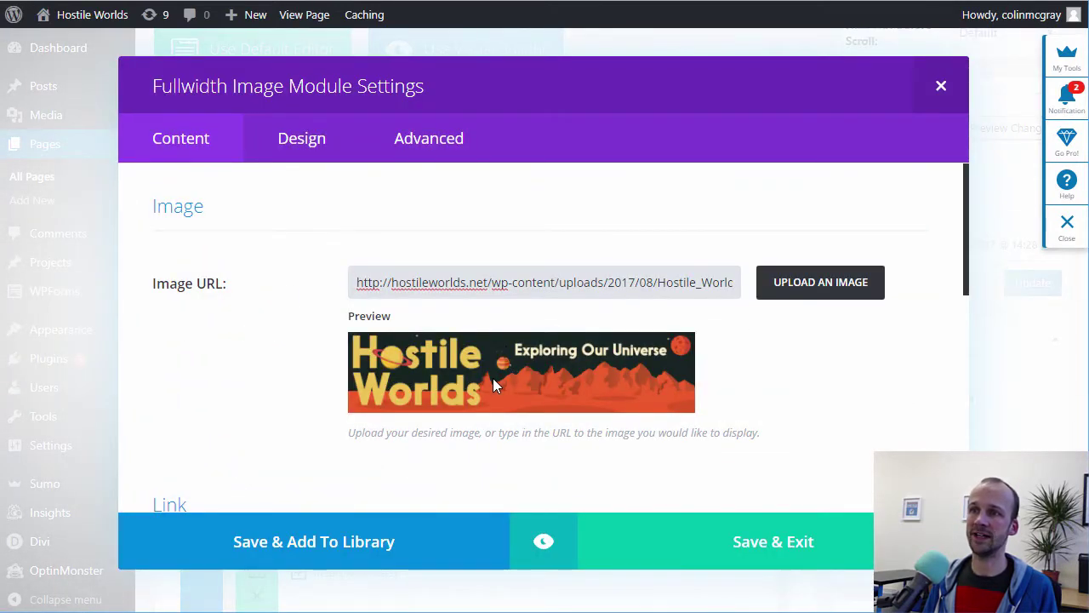
left_click_drag(968, 197, 948, 187)
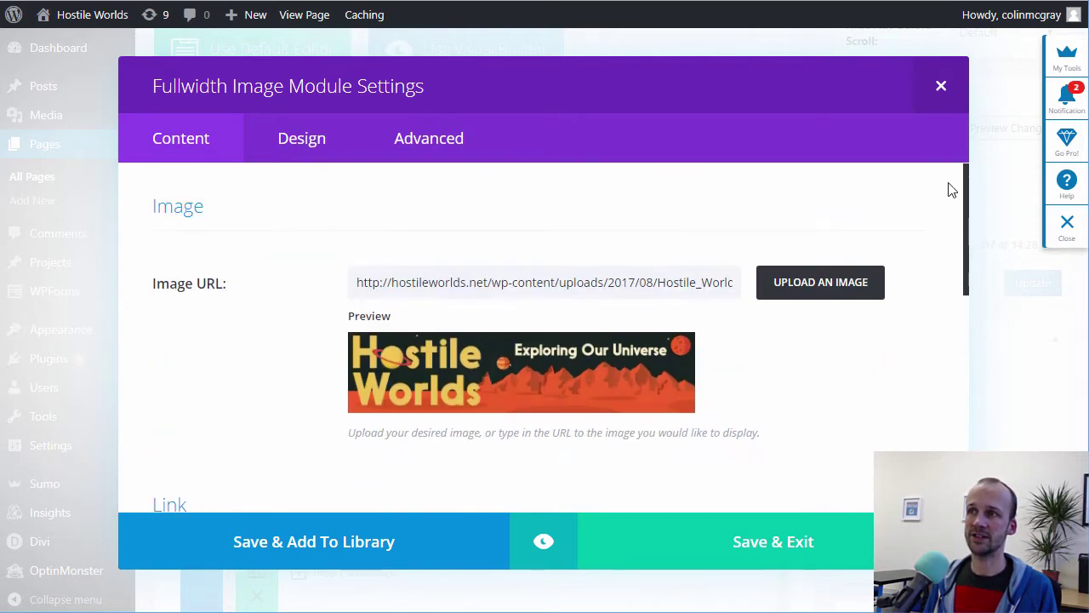
left_click(941, 86)
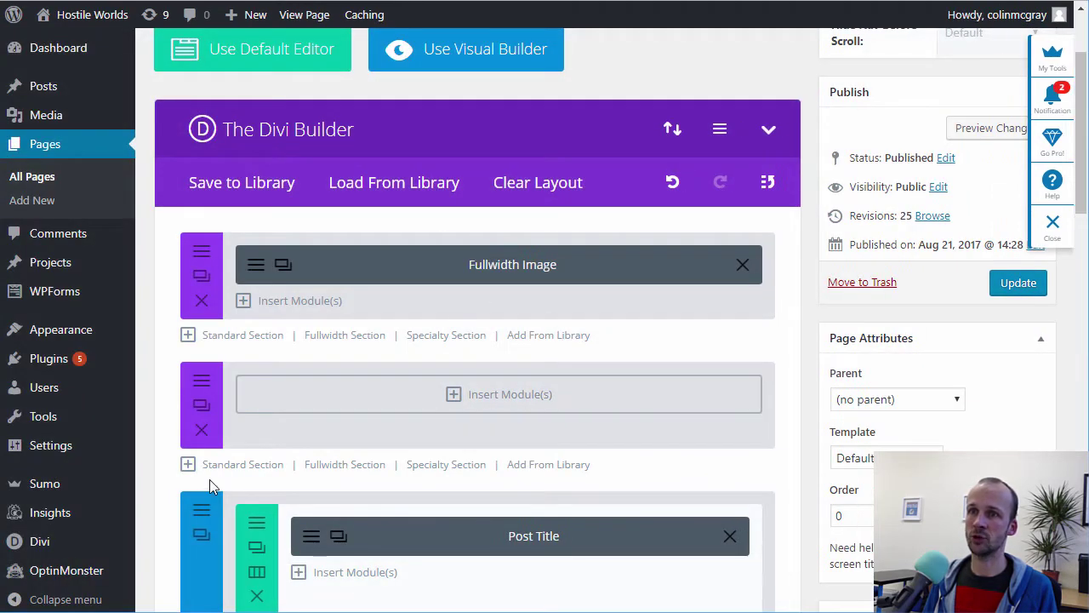
Delete the empty section, then check the live page in a new tab
left_click(203, 423)
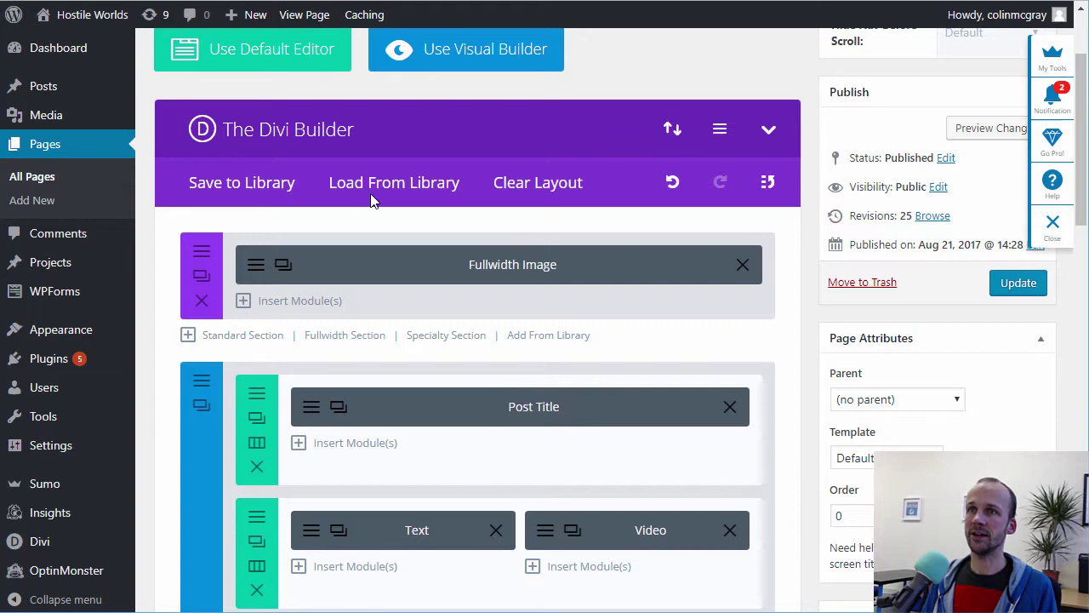
right_click(296, 15)
left_click(319, 26)
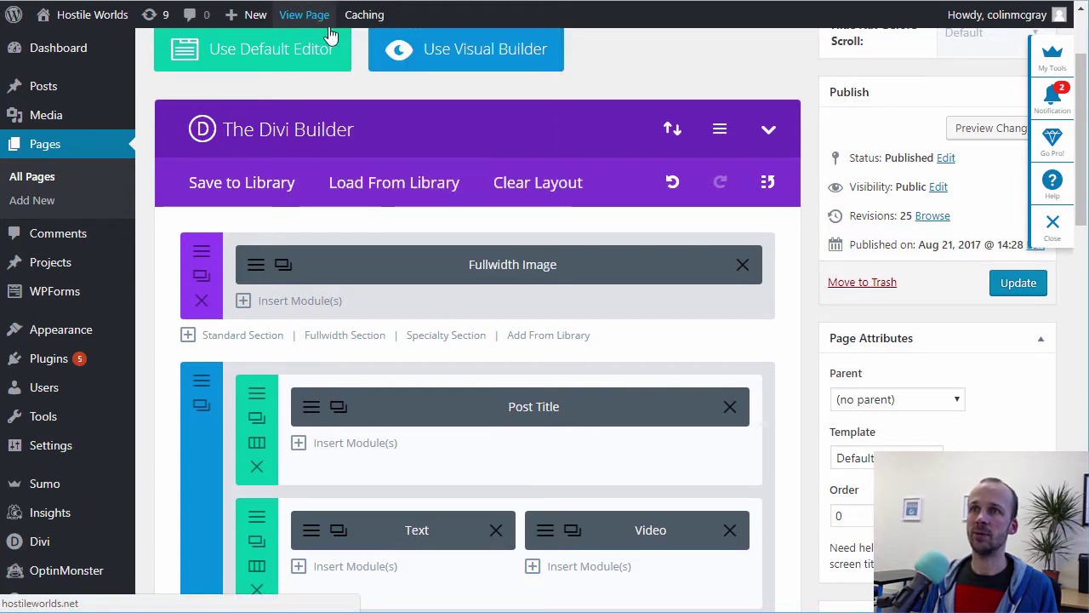
key("ctrl+Tab")
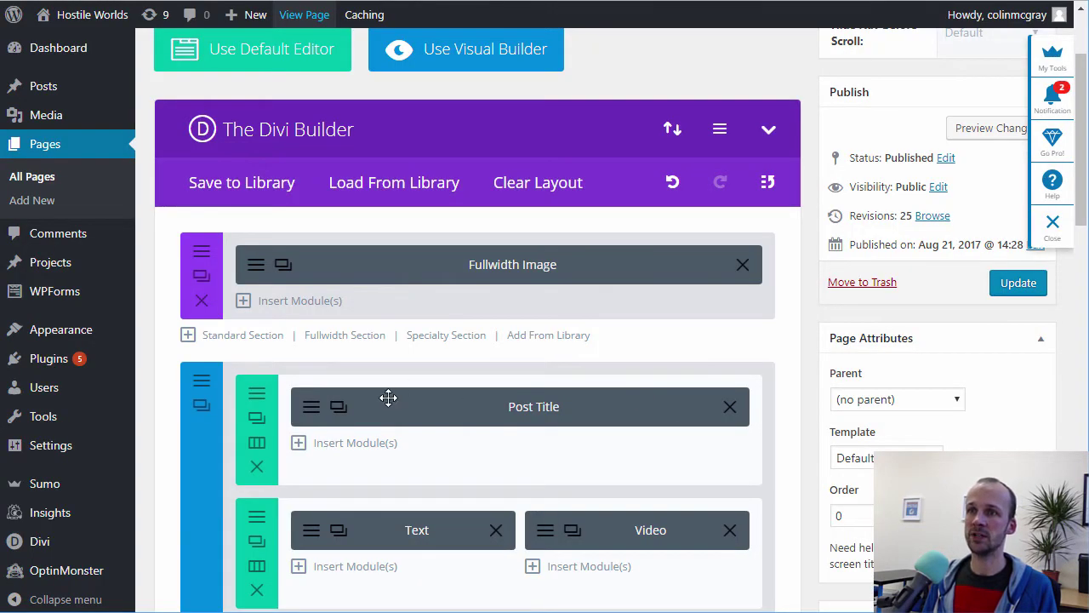
scroll(511, 383, "down", 1)
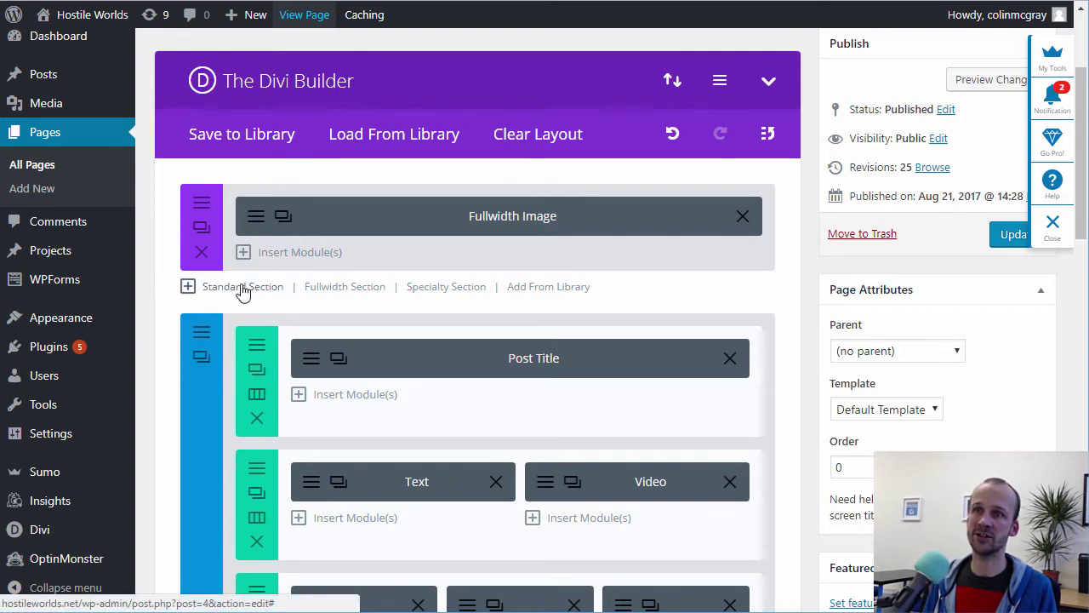
Add a standard section with a 1/2 + 1/2 row and a single-column row
left_click(385, 372)
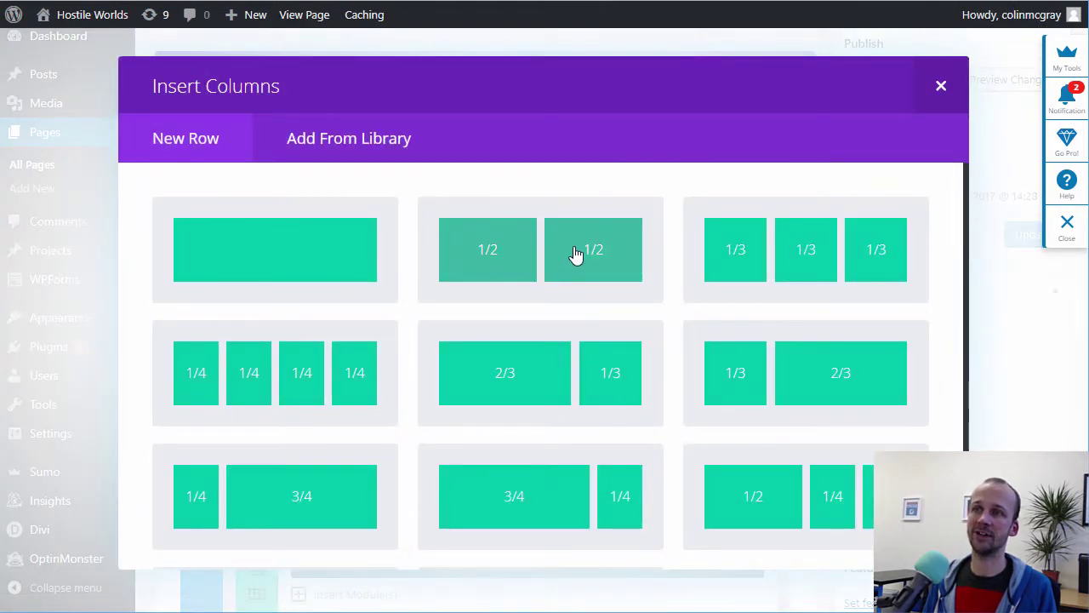
left_click(518, 255)
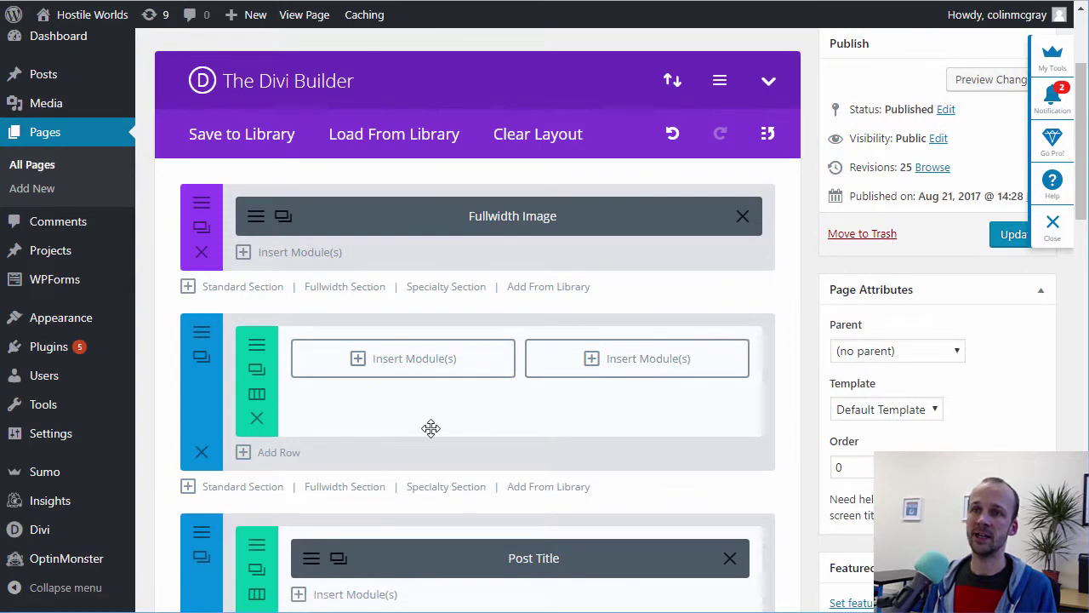
left_click(267, 451)
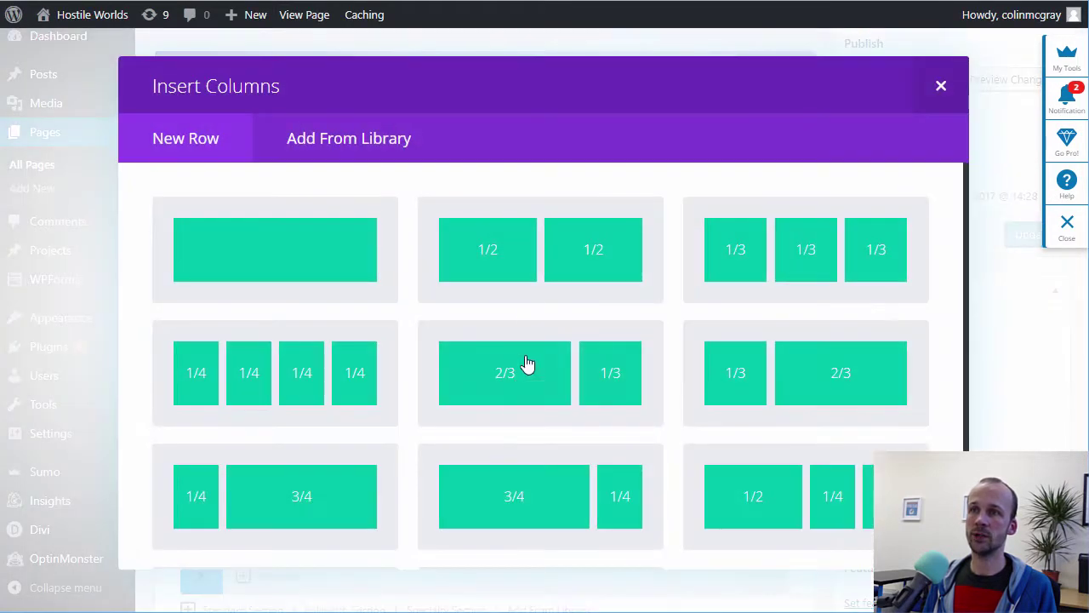
left_click(316, 255)
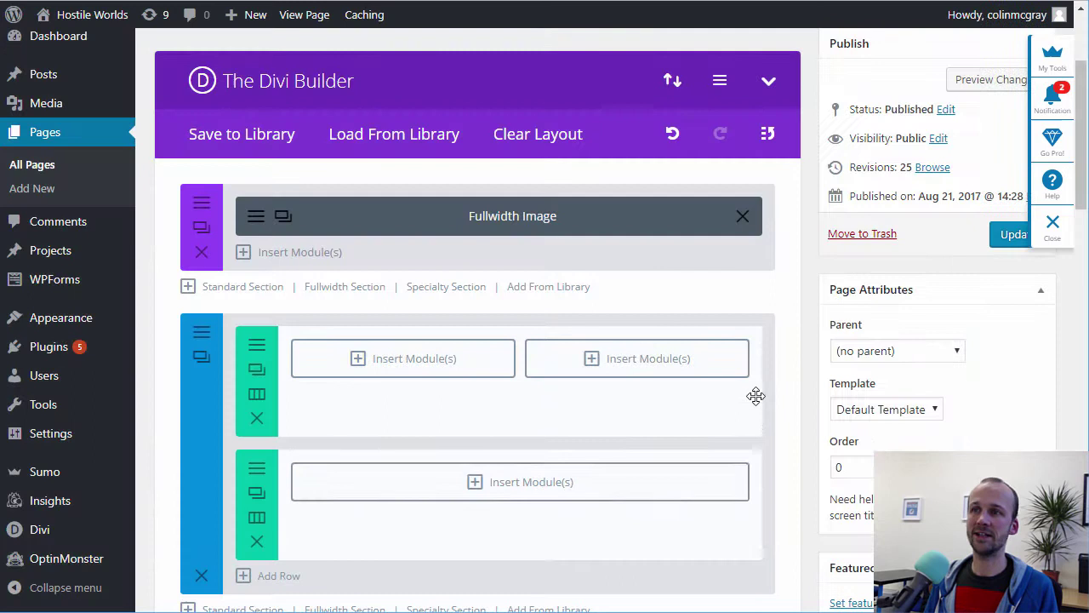
Drag the single-column row above the half-and-half row
scroll(1061, 264, "down", 5)
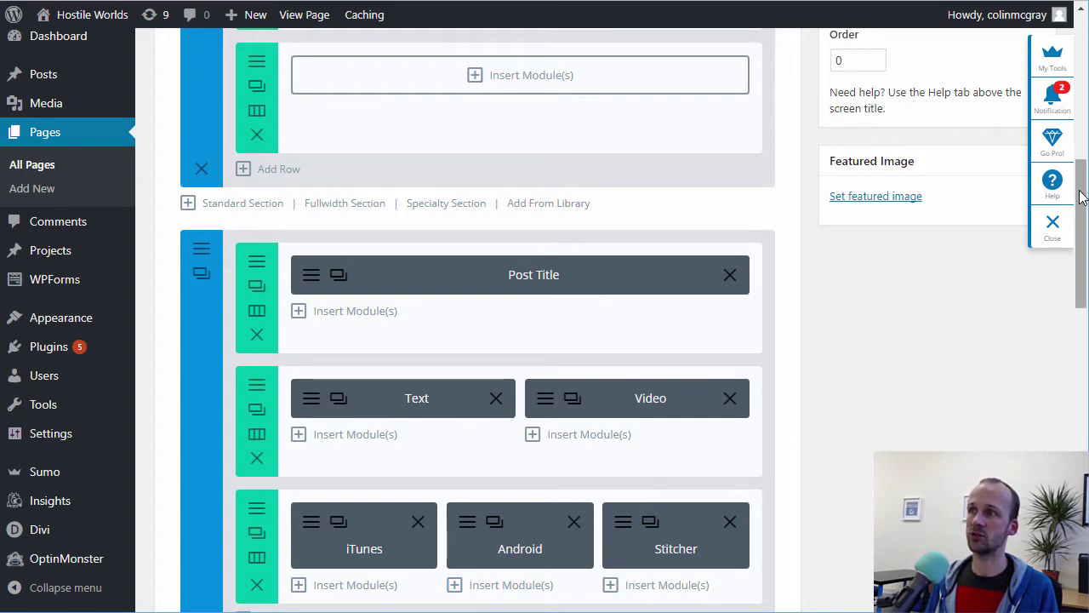
scroll(1021, 272, "down", 3)
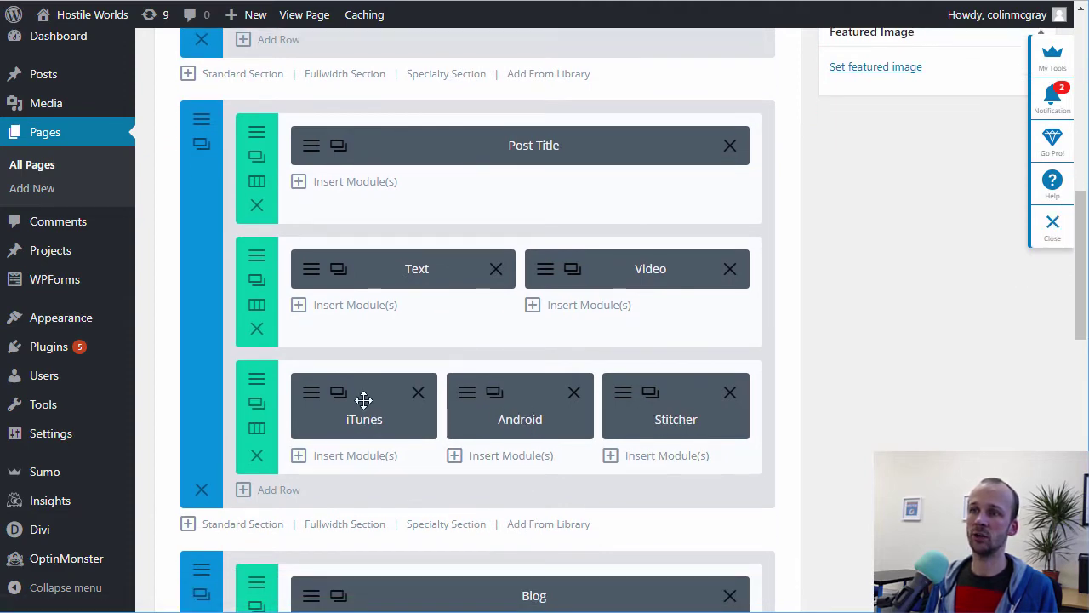
left_click_drag(1084, 273, 1084, 172)
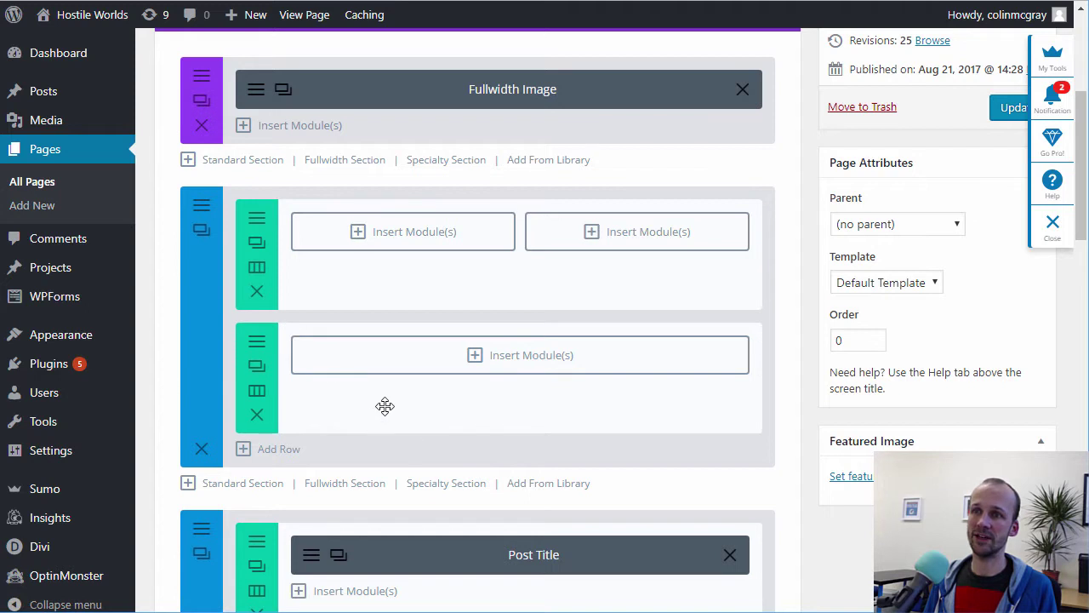
left_click_drag(382, 405, 407, 260)
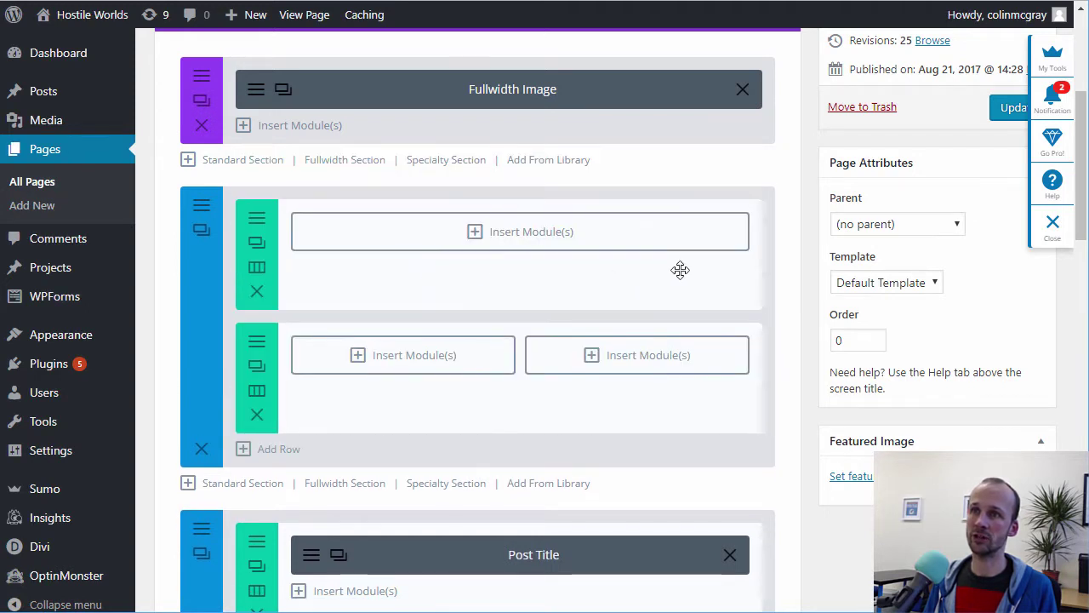
Put a Post Title module in the top row with meta and featured image turned off
left_click(531, 241)
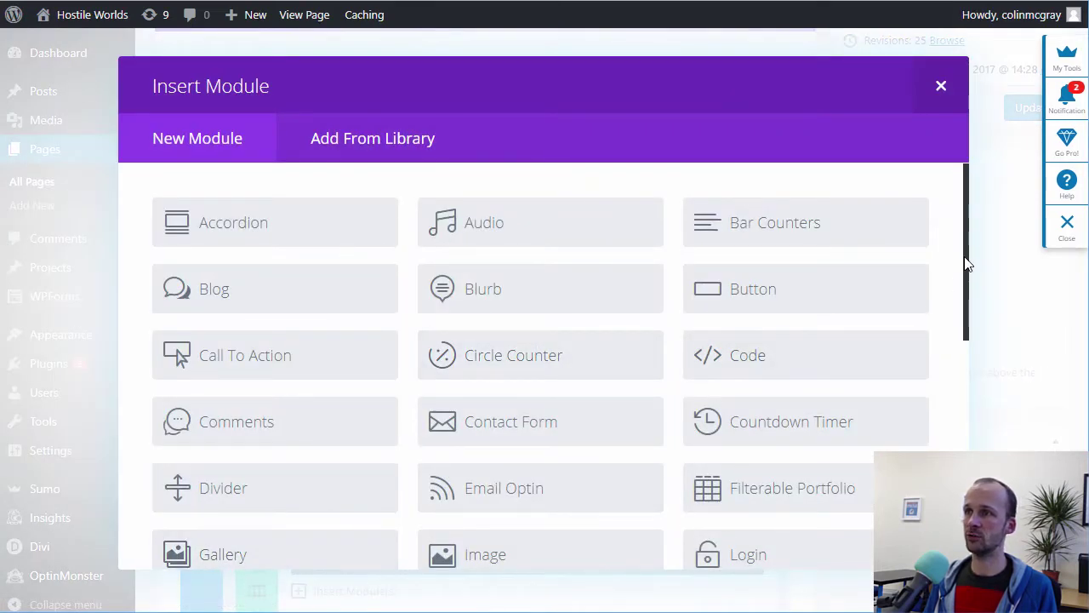
left_click_drag(966, 263, 965, 400)
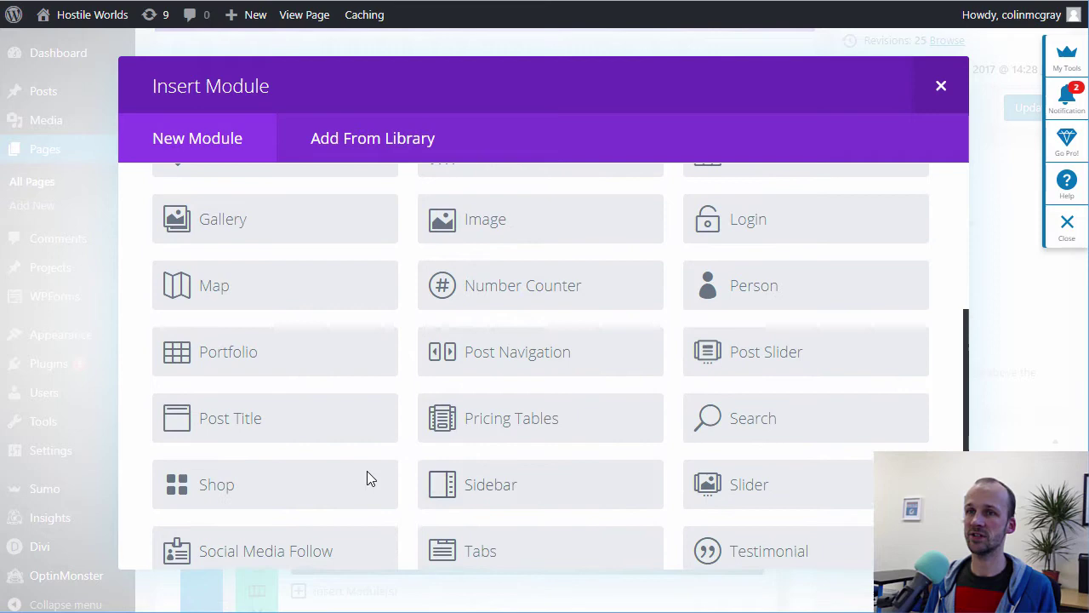
left_click(237, 420)
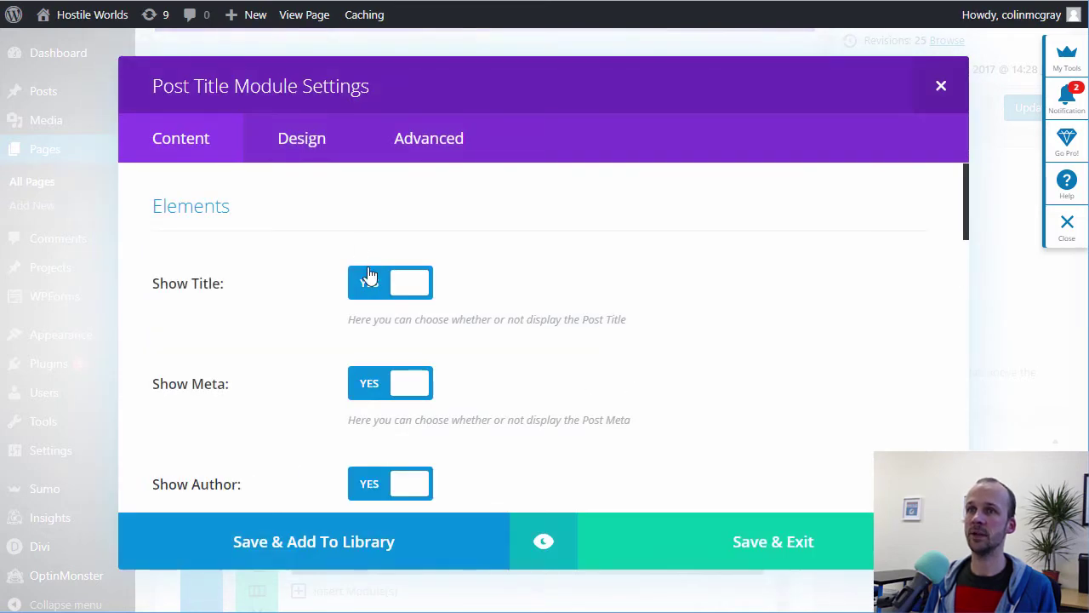
mouse_move(970, 202)
left_mouse_down()
mouse_move(967, 214)
mouse_move(976, 194)
left_mouse_up()
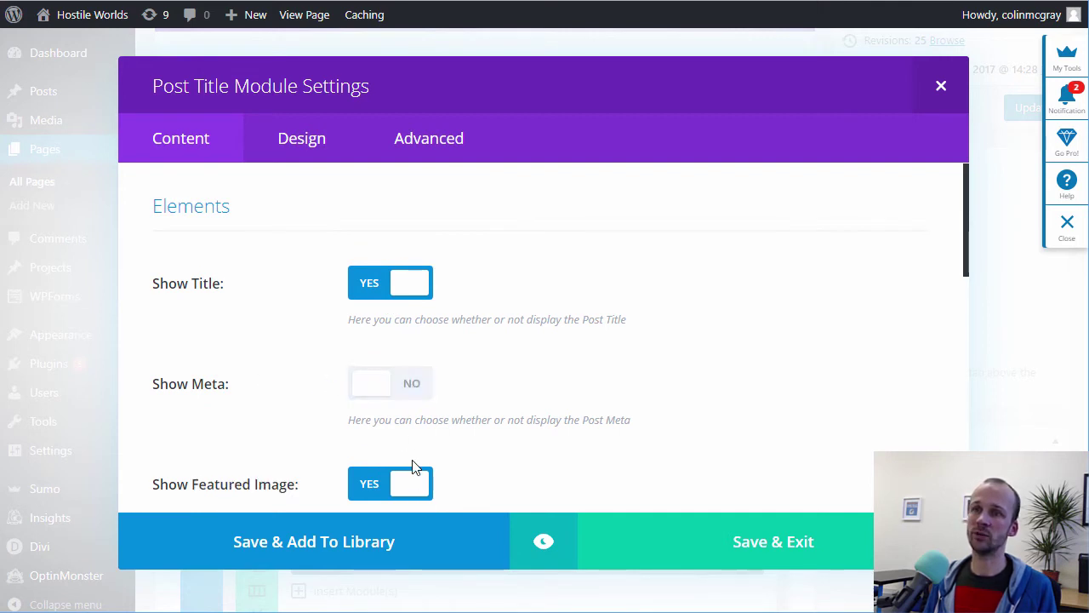
left_click(398, 493)
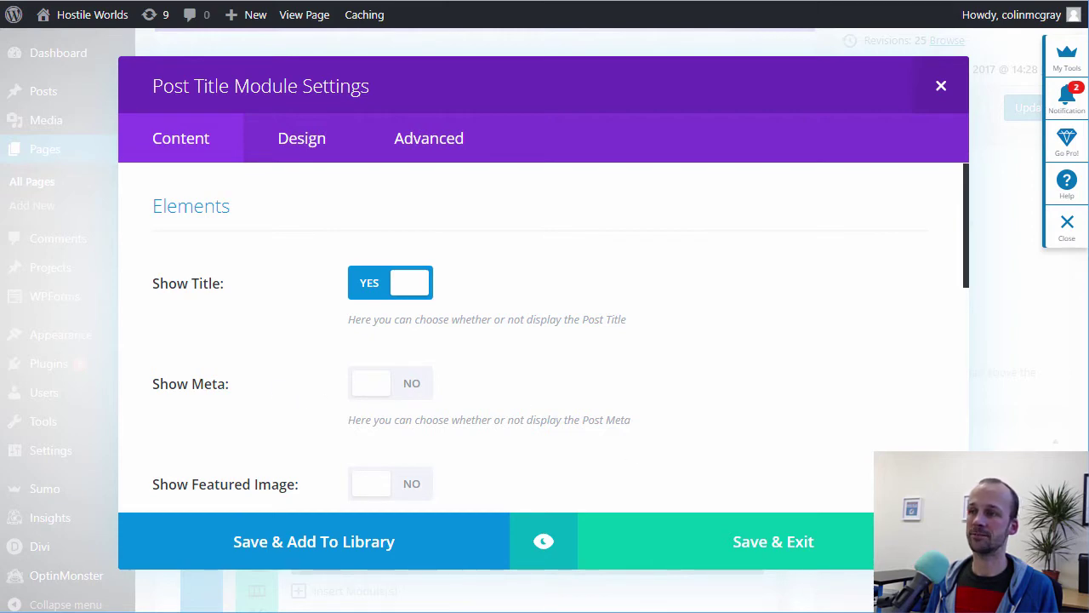
left_click(941, 87)
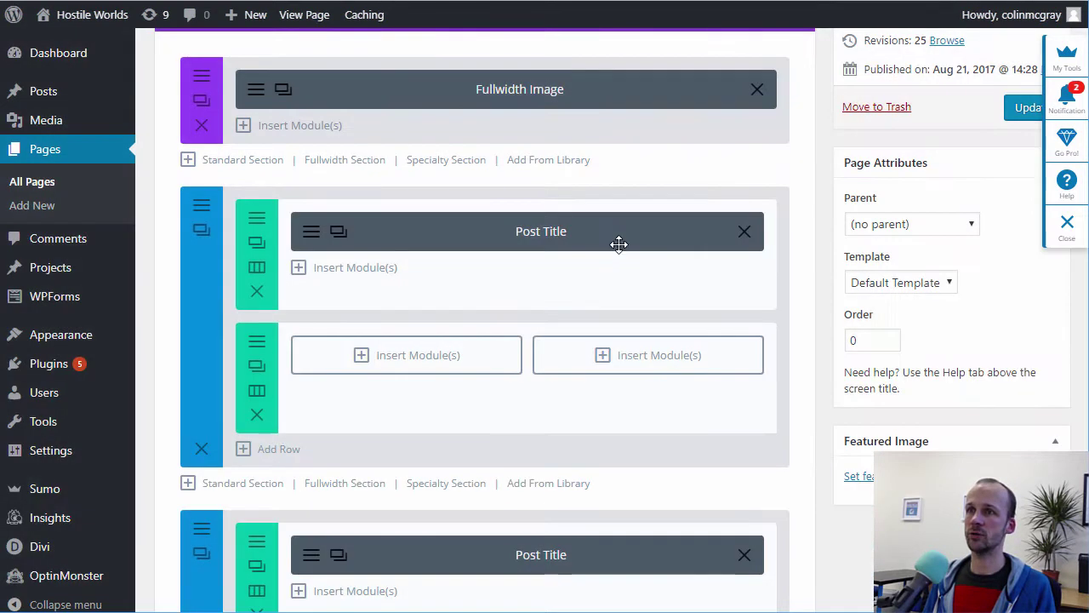
Place a Text module with the intro text in the row's left half column
scroll(477, 340, "down", 2)
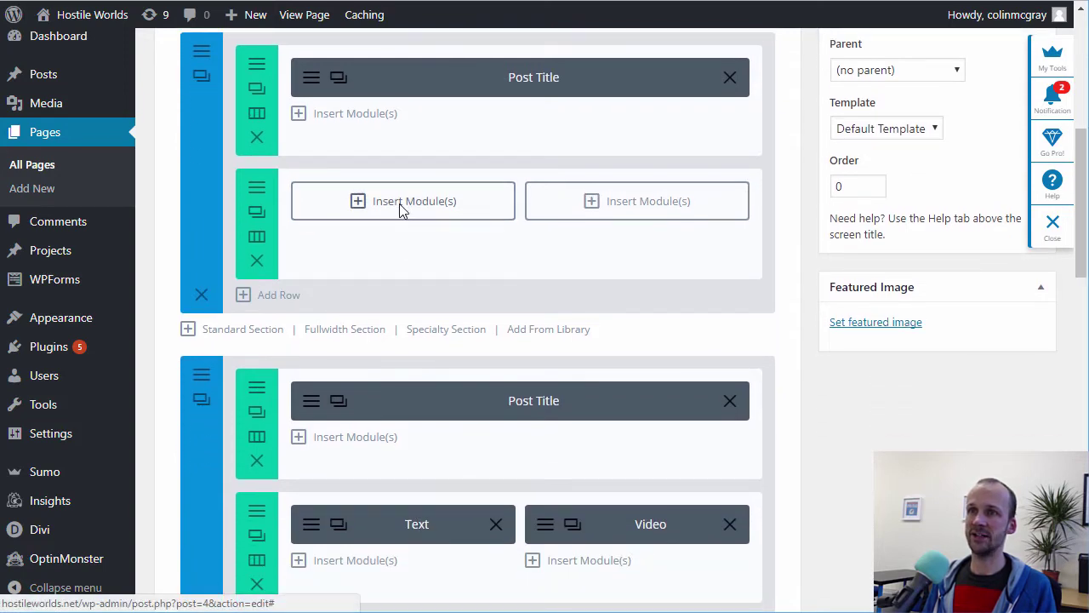
left_click(401, 209)
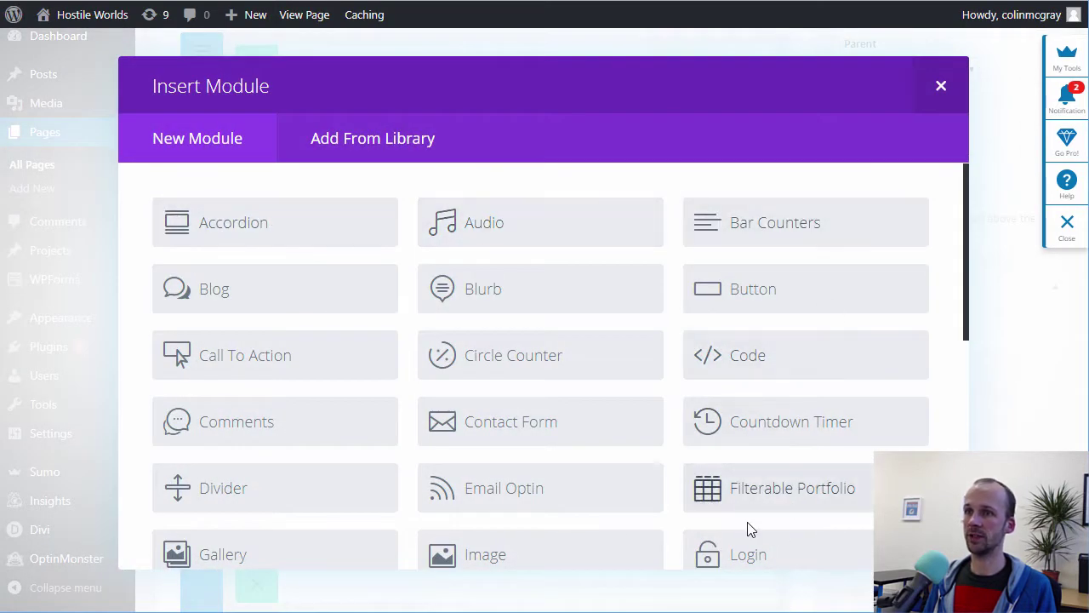
left_click_drag(966, 262, 963, 494)
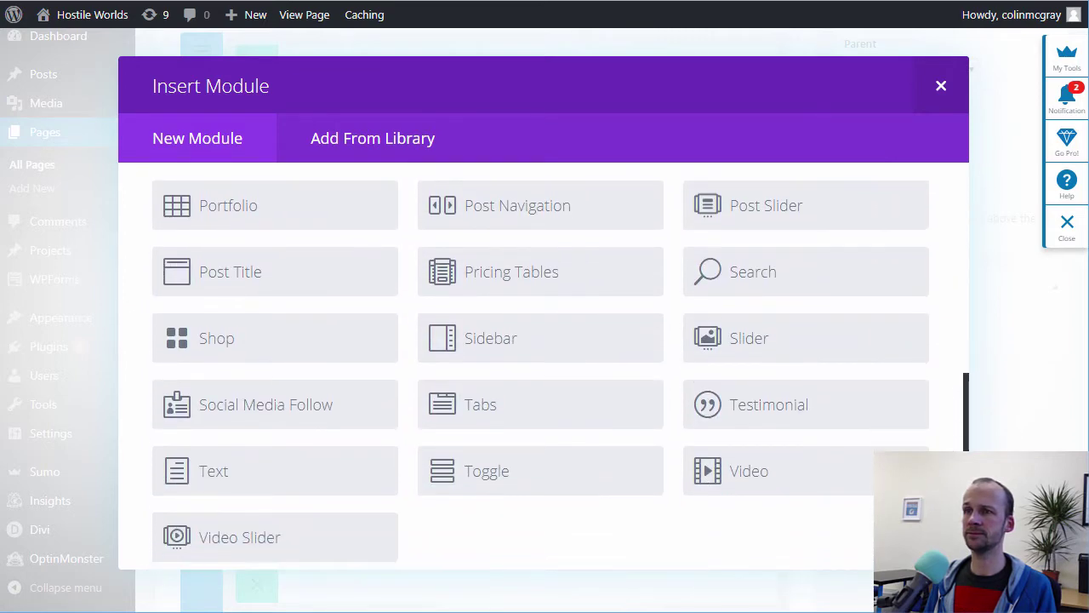
left_click(219, 455)
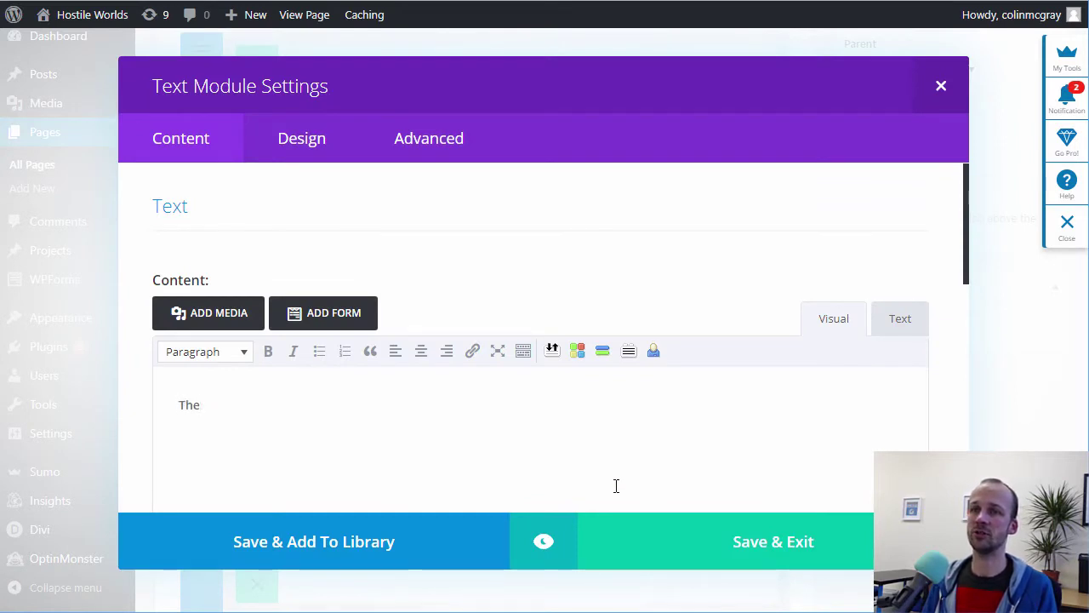
left_click(757, 555)
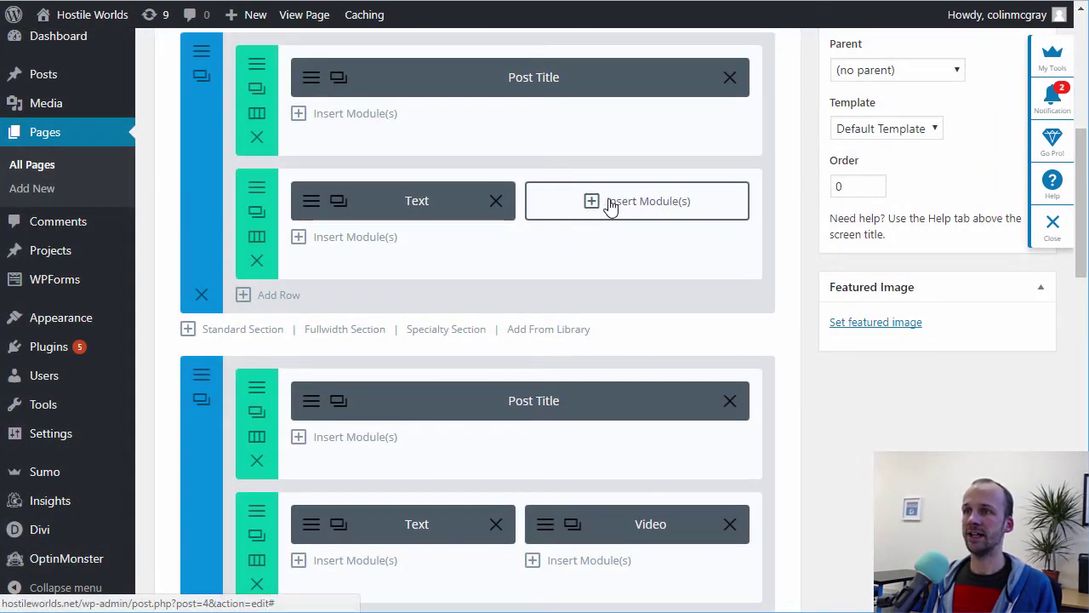
Add a Video module to the right half column, leaving its video source empty
left_click(607, 205)
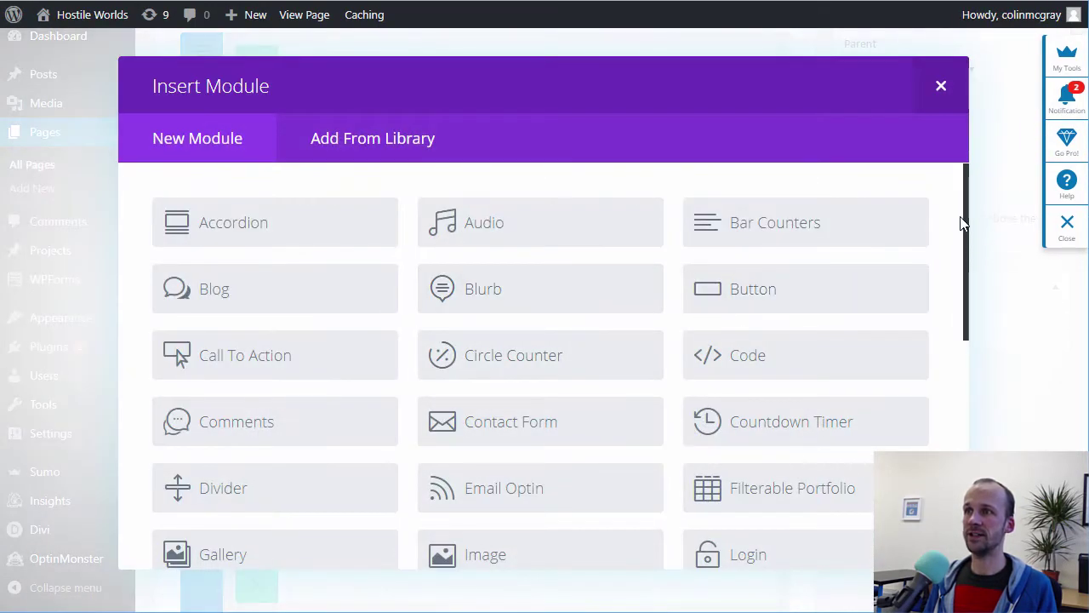
left_click_drag(970, 223, 960, 442)
left_click(729, 437)
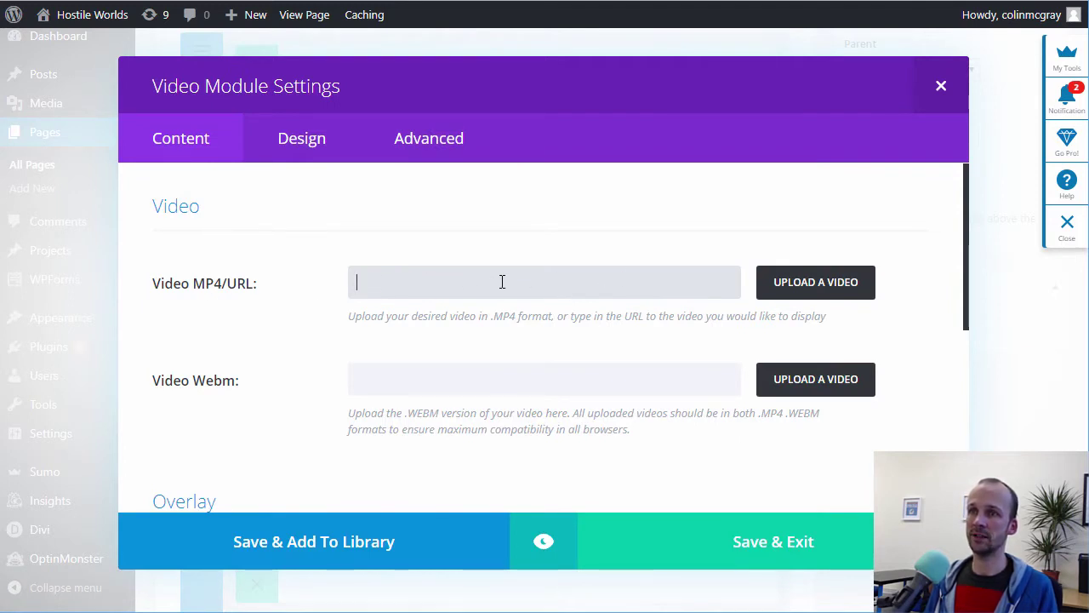
left_click_drag(967, 199, 960, 289)
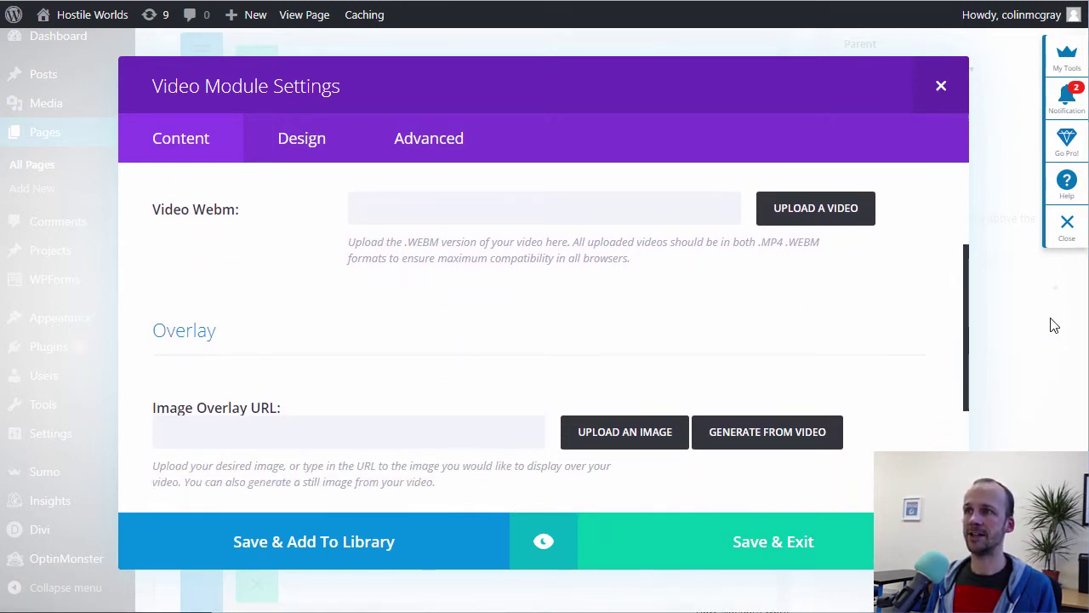
left_click_drag(968, 301, 965, 214)
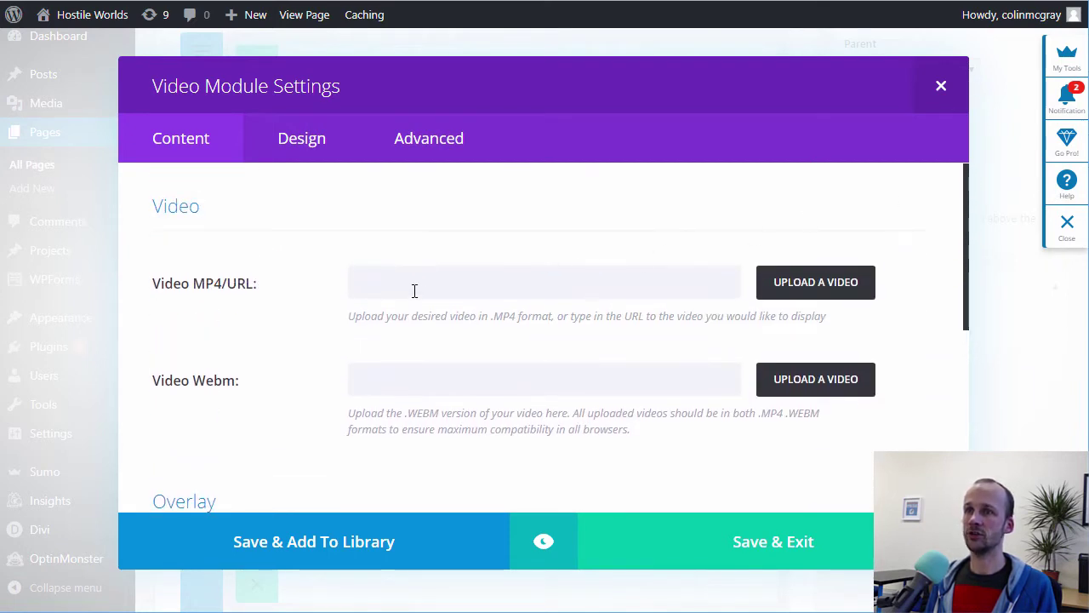
left_click(414, 291)
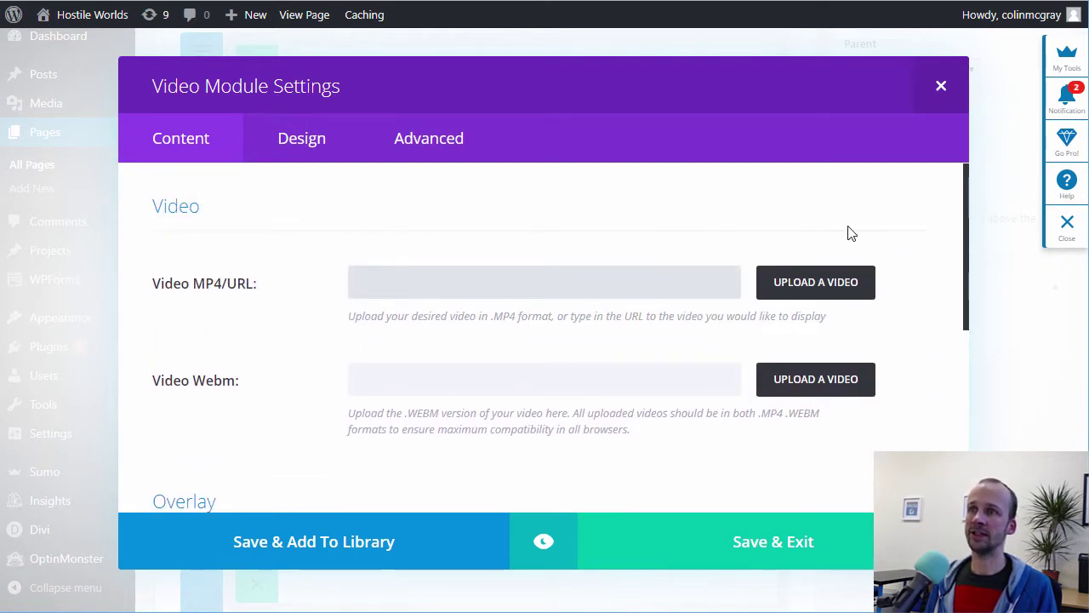
left_click(941, 86)
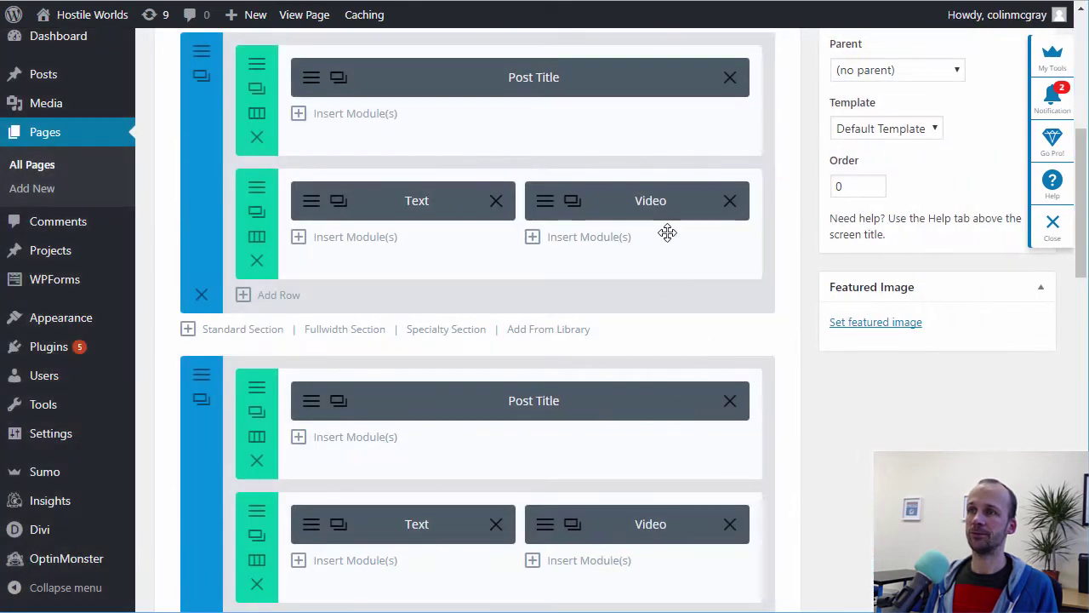
Add a three-column row and insert a Button module in its first column
left_click_drag(1083, 212, 1084, 285)
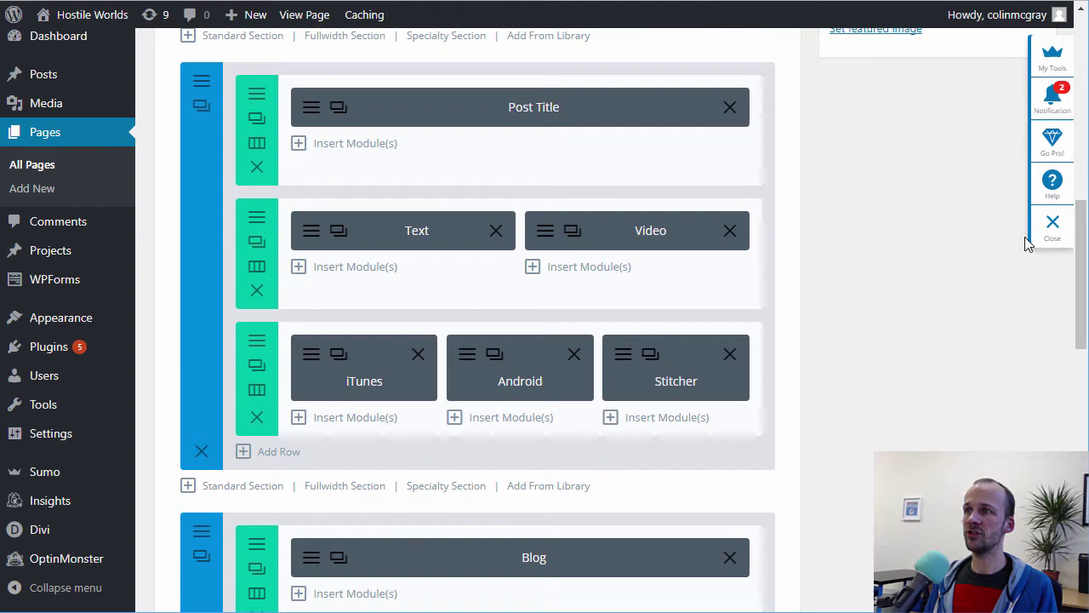
scroll(496, 323, "up", 4)
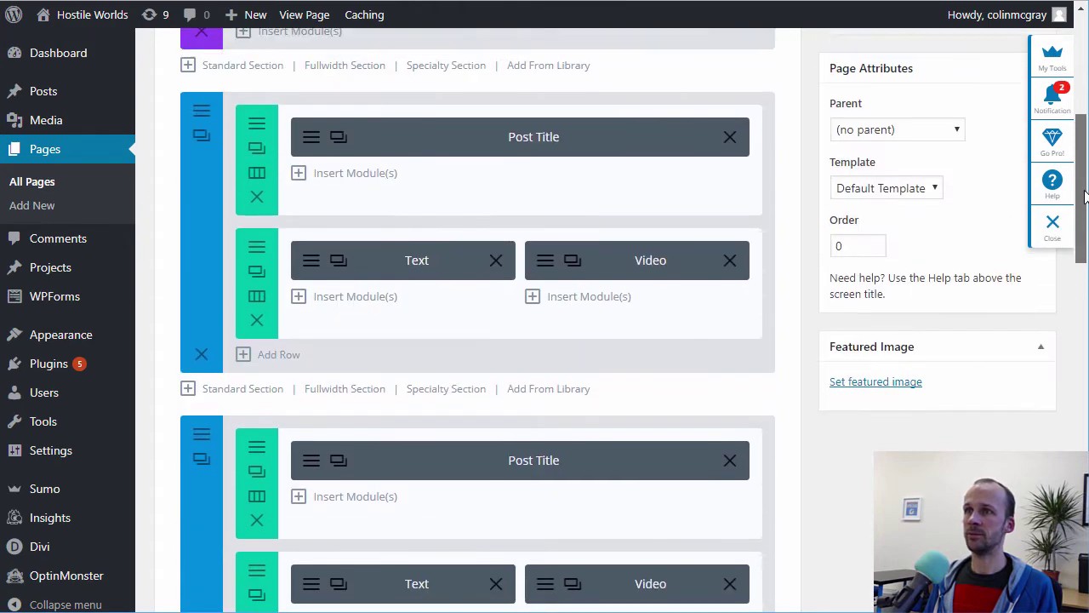
left_click(279, 355)
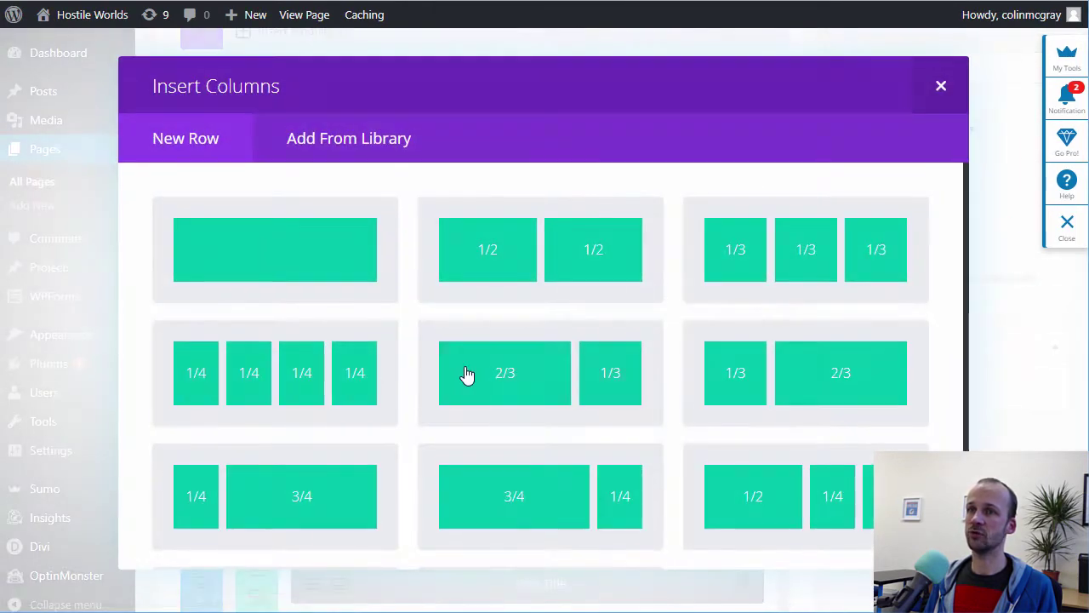
left_click(810, 249)
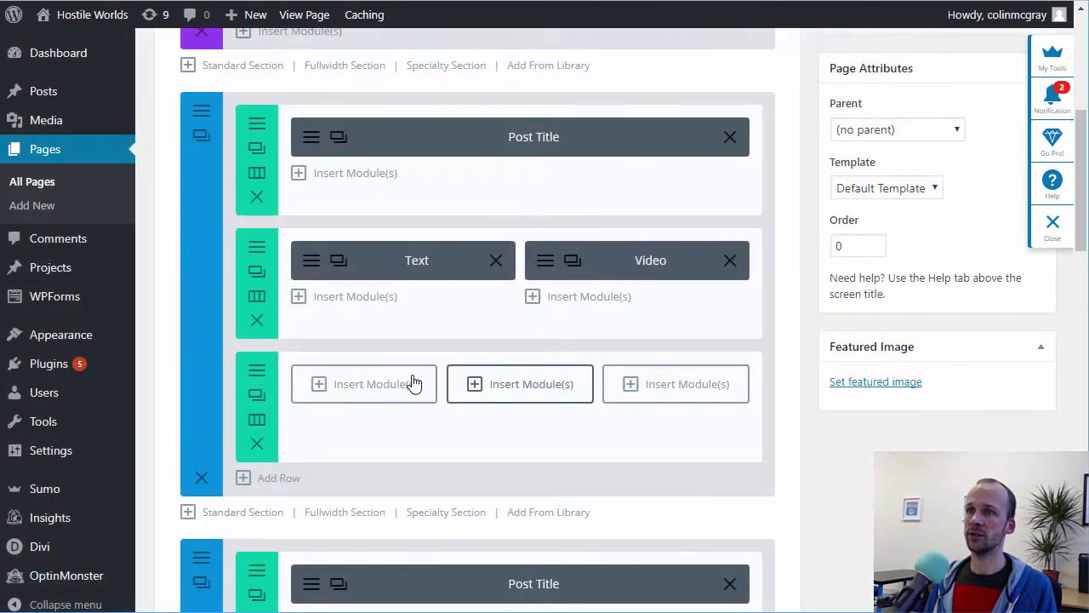
left_click(347, 390)
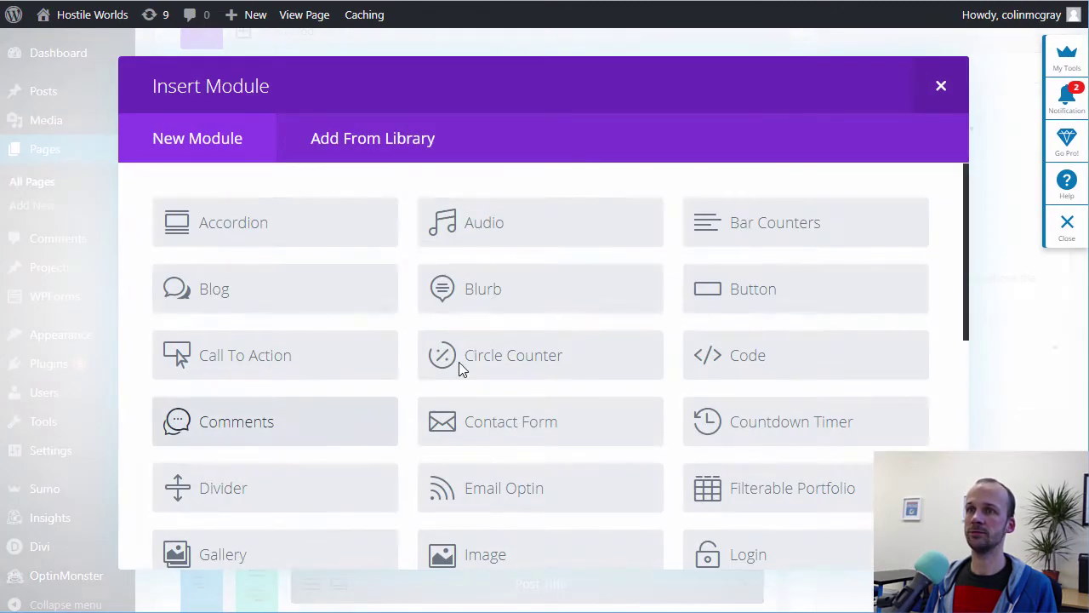
left_click(768, 294)
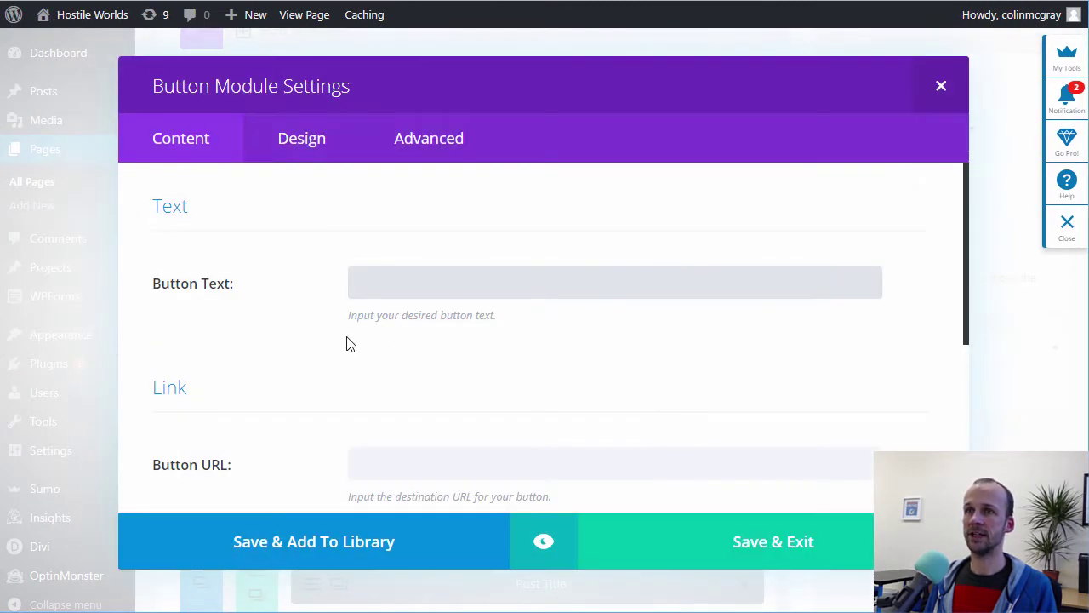
Label the button 'Subscribe: iTunes (apple podcasts)' and make its link open in a new tab
left_click(383, 279)
type("Subscribe: iTunes (apple podcasts")
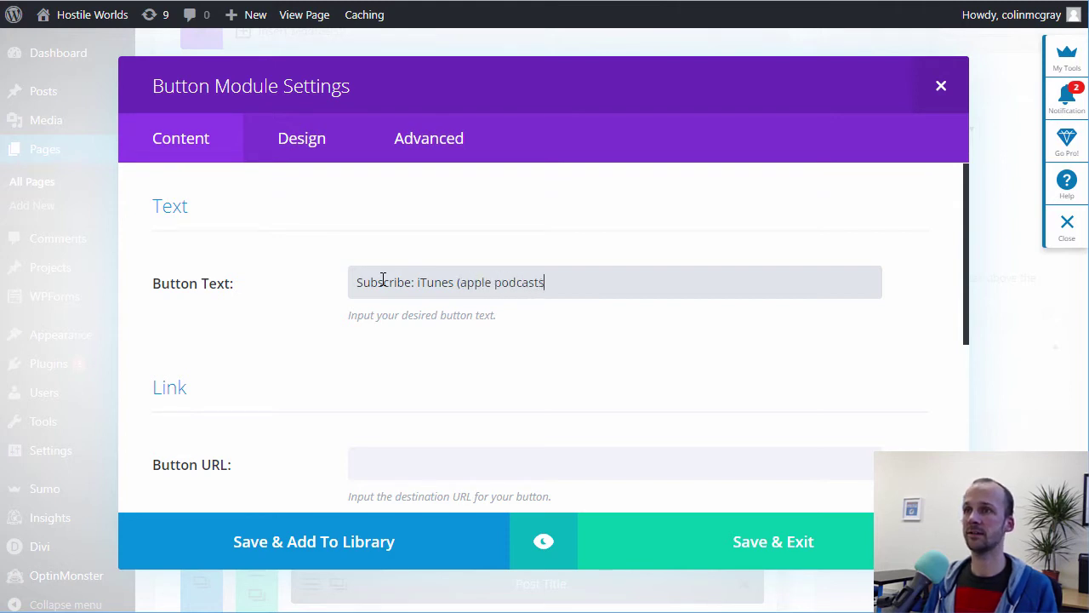
left_click(415, 456)
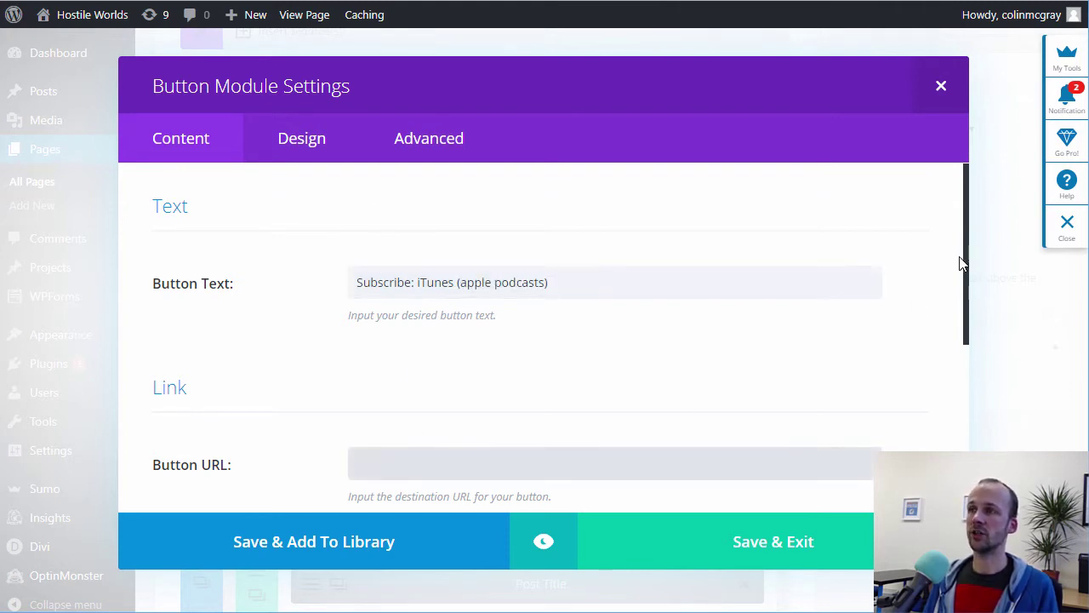
left_click_drag(970, 241, 966, 304)
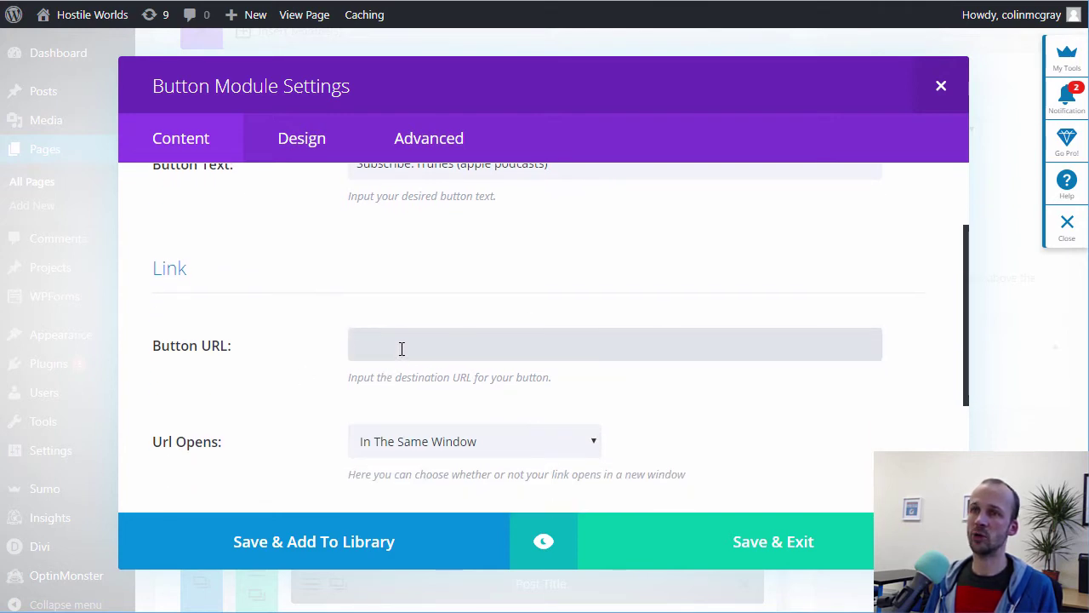
left_click(424, 453)
left_click(425, 485)
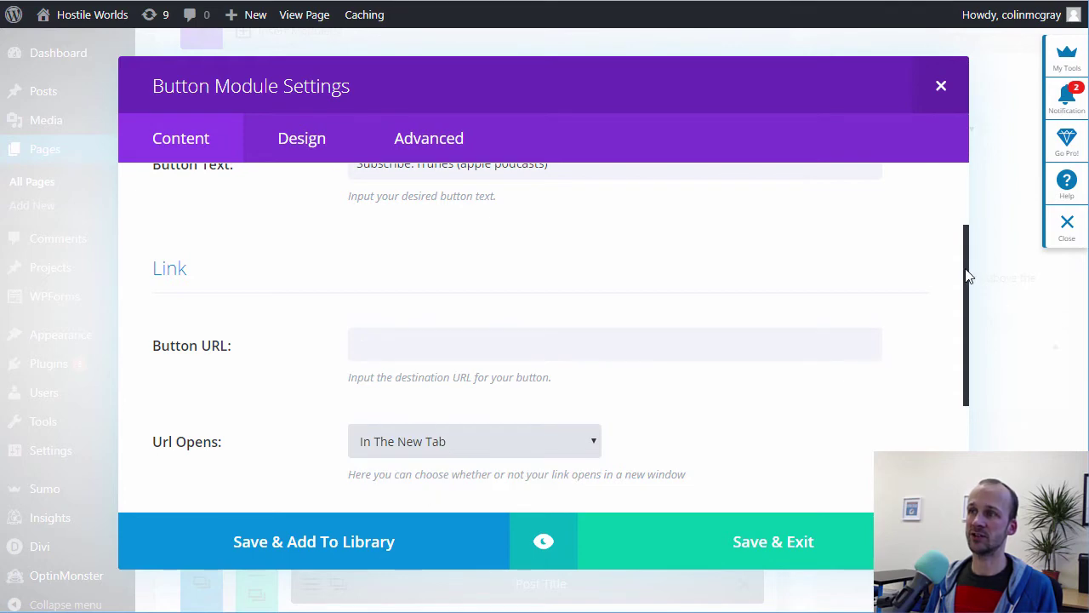
left_click_drag(968, 275, 703, 491)
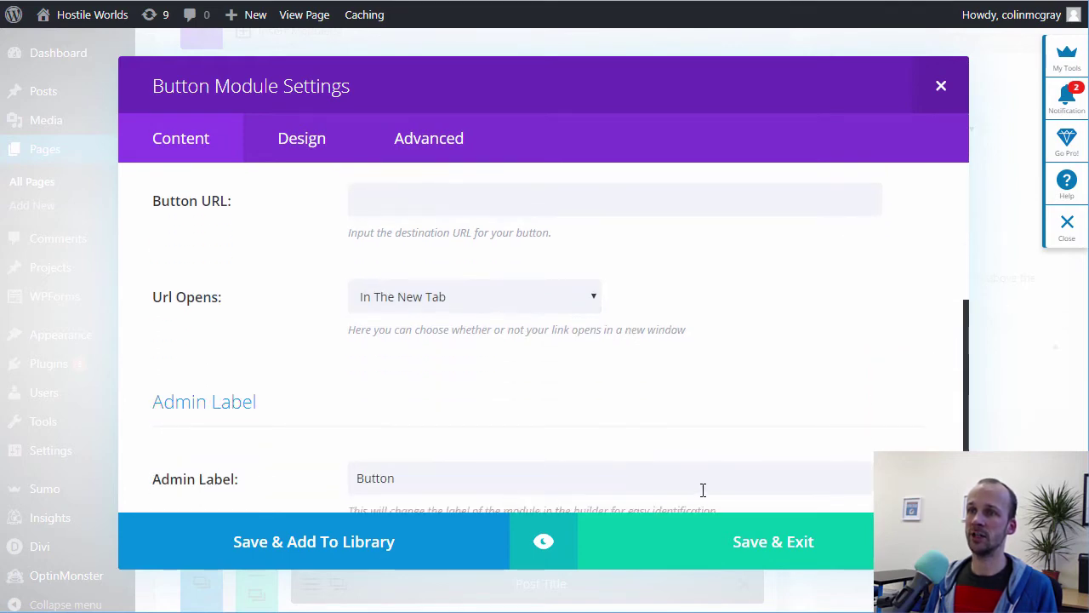
left_click(634, 522)
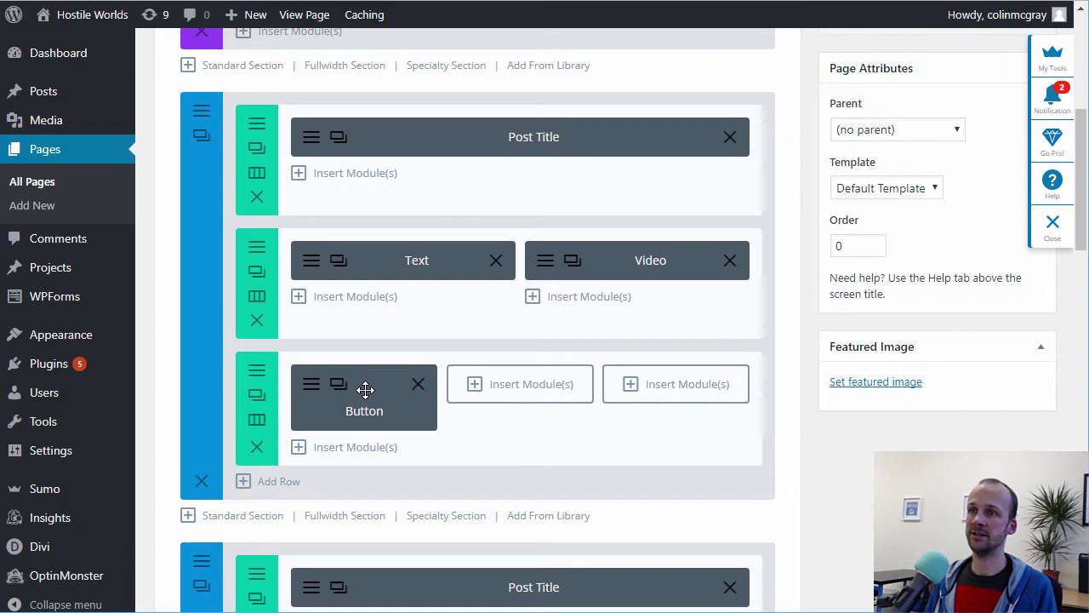
Delete the extra Button module and add a one-column full-width standard section above the Blog section
left_click(418, 384)
left_click_drag(1083, 219, 1052, 377)
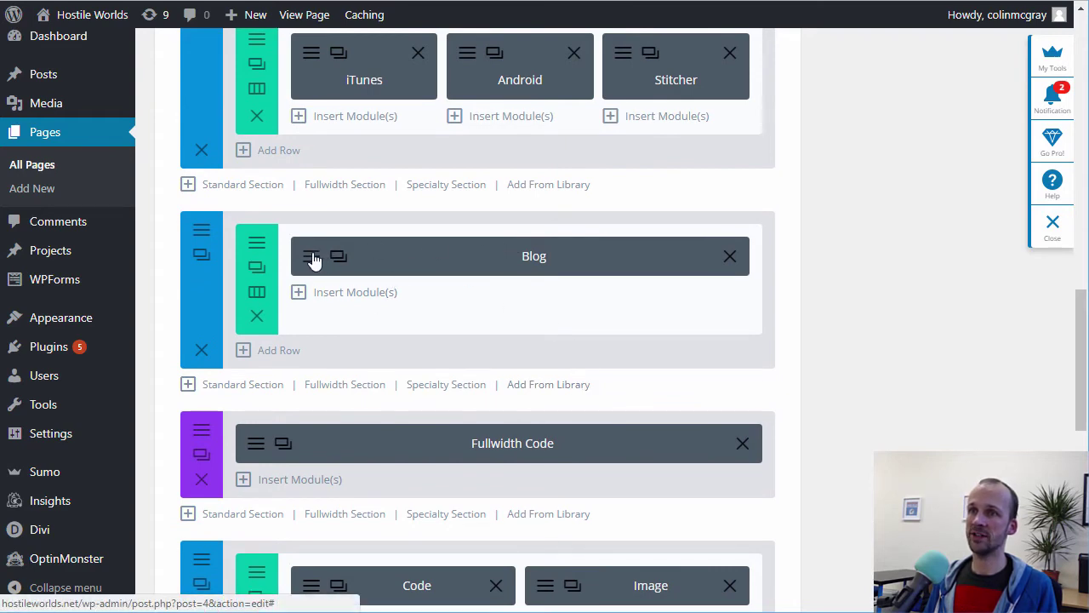
mouse_move(1082, 315)
left_mouse_down()
mouse_move(1079, 204)
mouse_move(1073, 315)
mouse_move(1074, 301)
left_mouse_up()
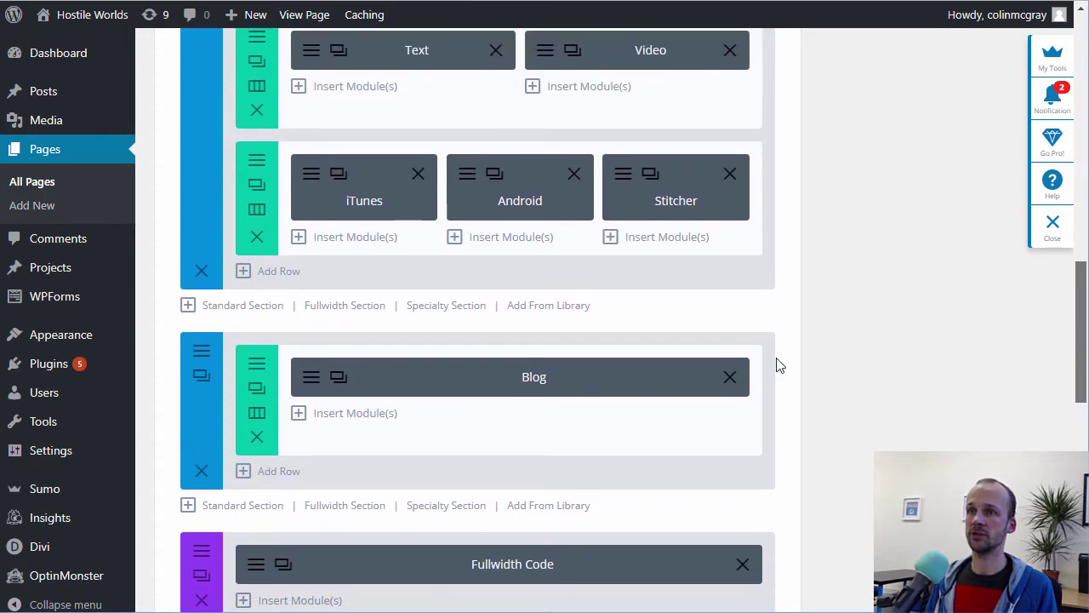
left_click(243, 307)
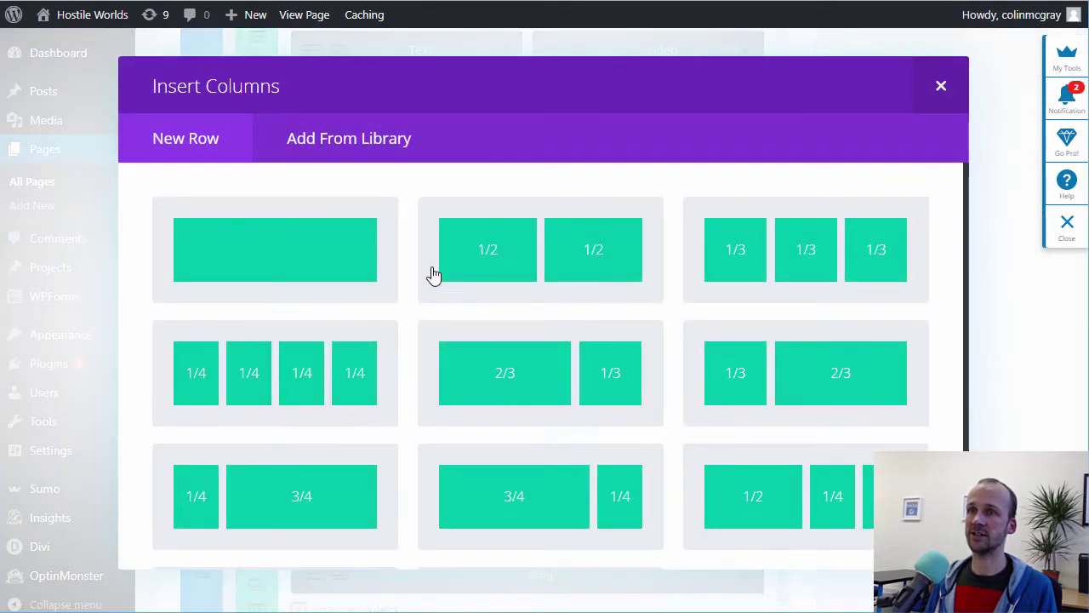
left_click(276, 262)
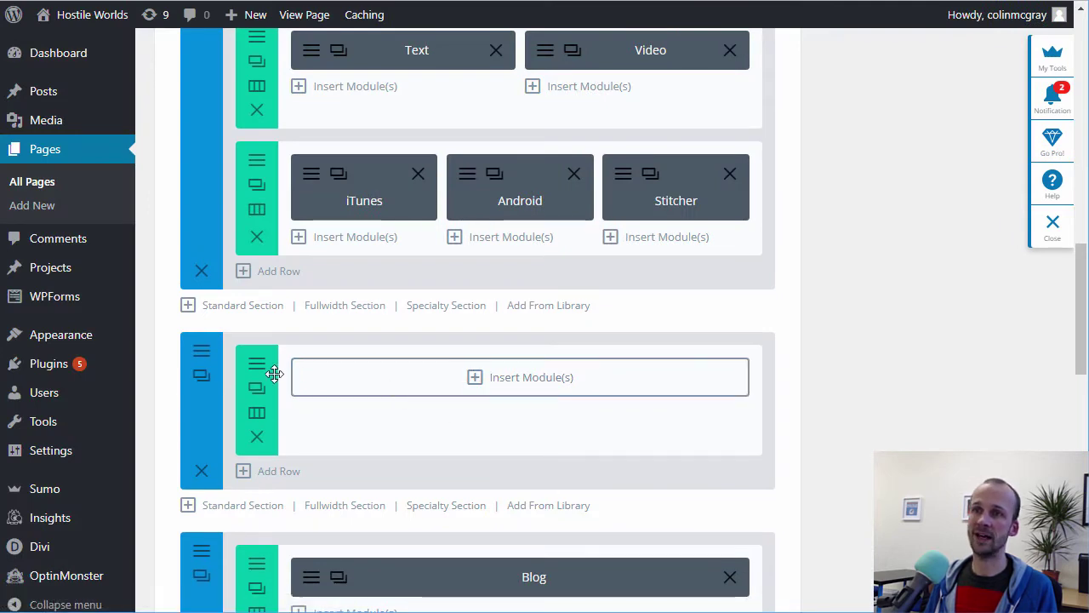
Insert a Blog module in the new row, including the Stars and The Outer Solar System categories
left_click(534, 380)
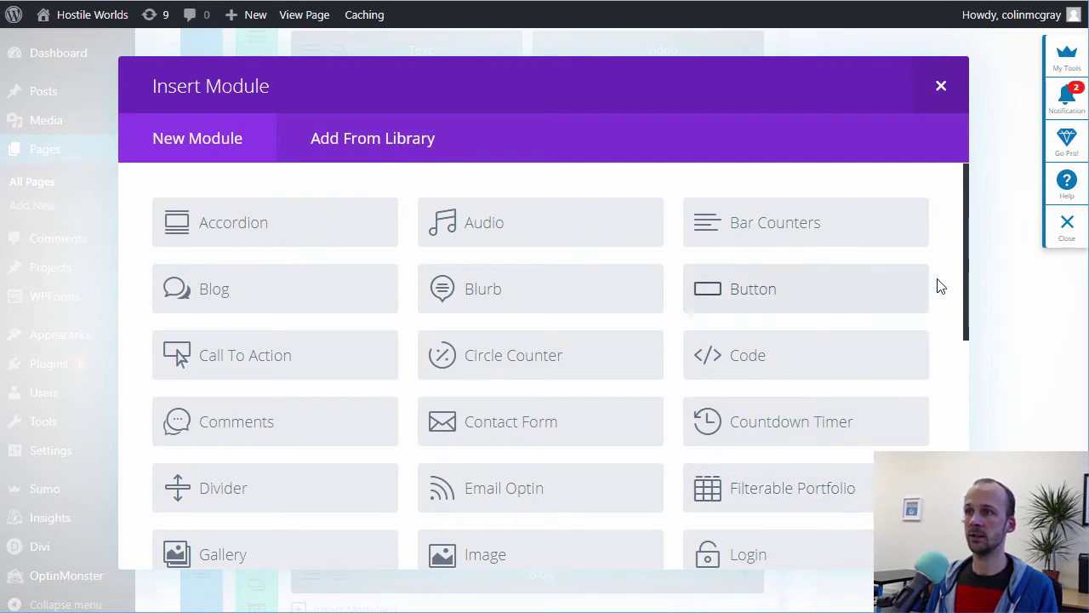
mouse_move(966, 271)
left_mouse_down()
mouse_move(962, 559)
mouse_move(975, 267)
left_mouse_up()
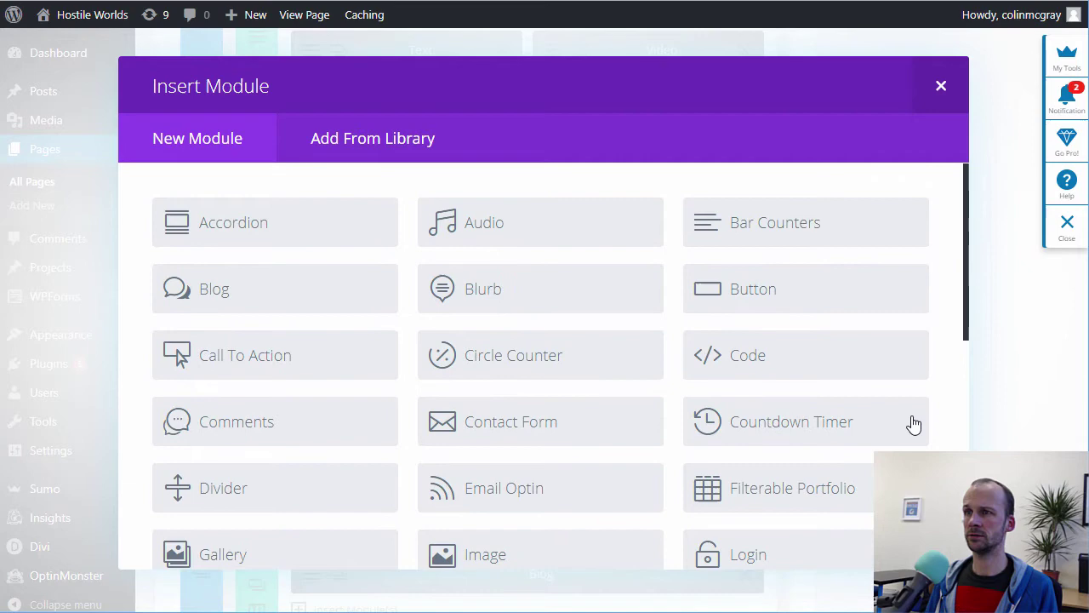
left_click(214, 290)
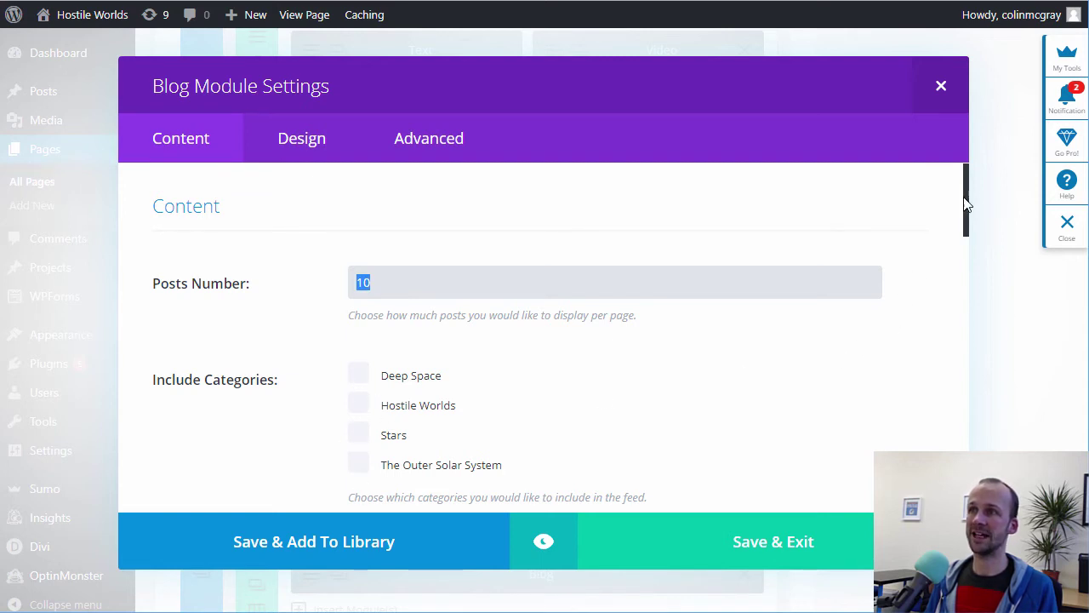
left_click_drag(965, 204, 965, 213)
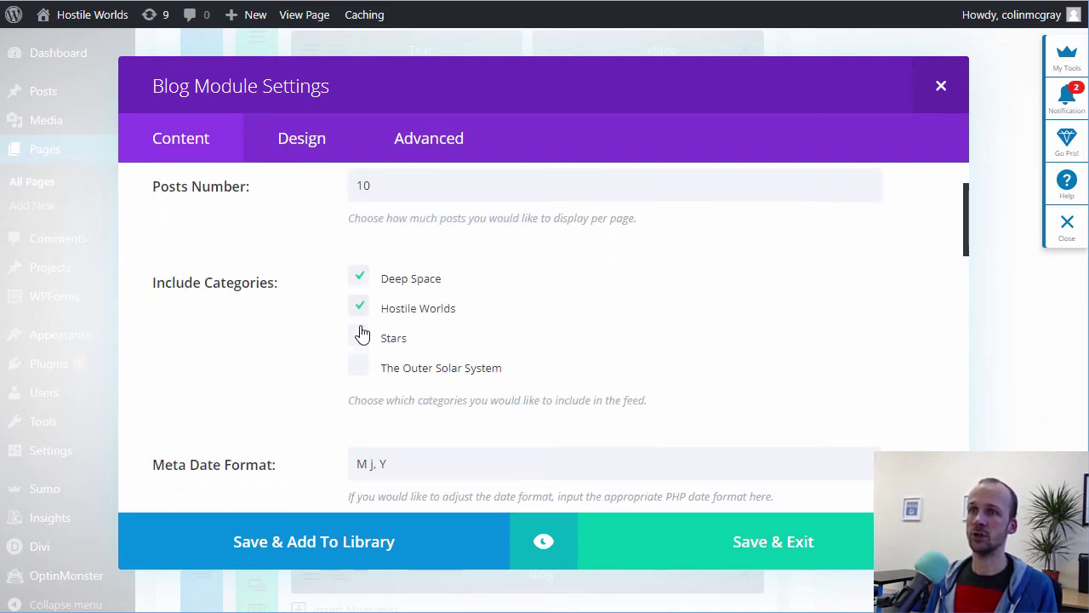
left_click(360, 336)
left_click(360, 366)
Turn on read-more links, hide author, date and categories, then save the Blog module
left_click_drag(967, 220, 964, 351)
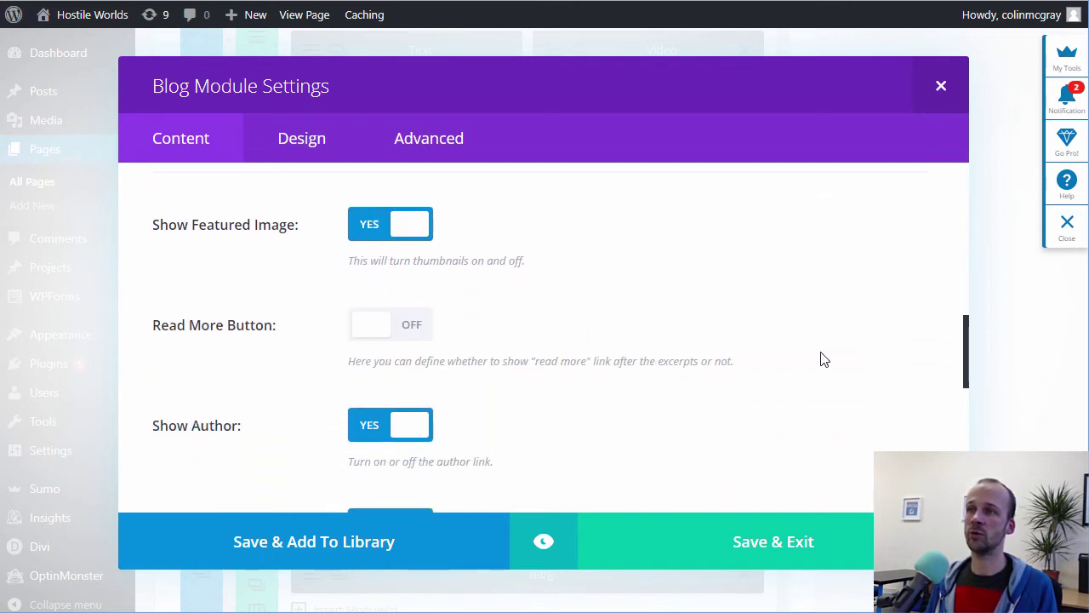
scroll(435, 302, "down", 1)
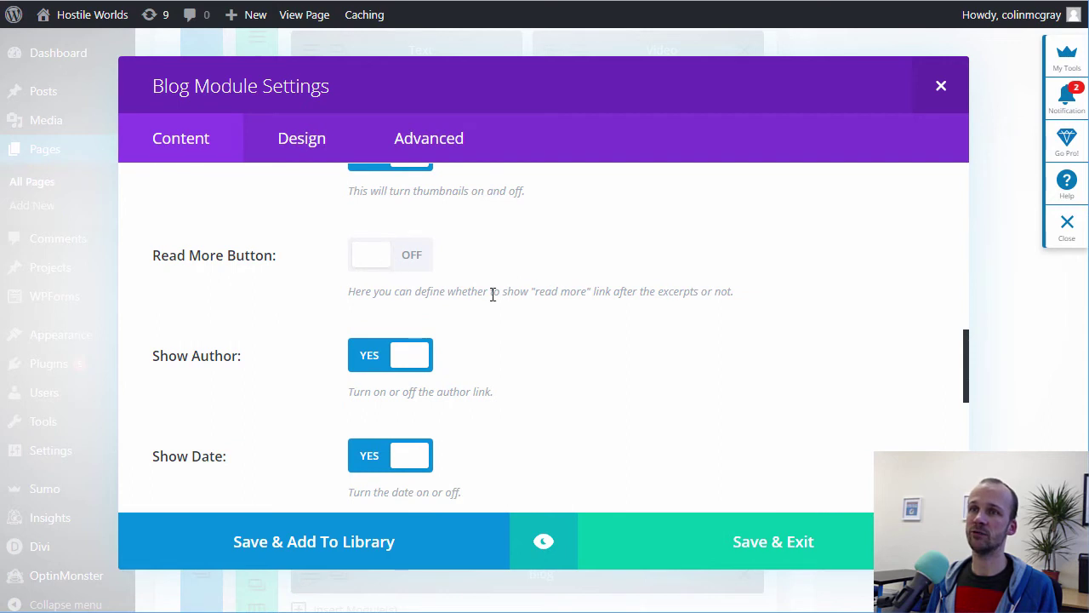
left_click(390, 255)
scroll(891, 360, "down", 1)
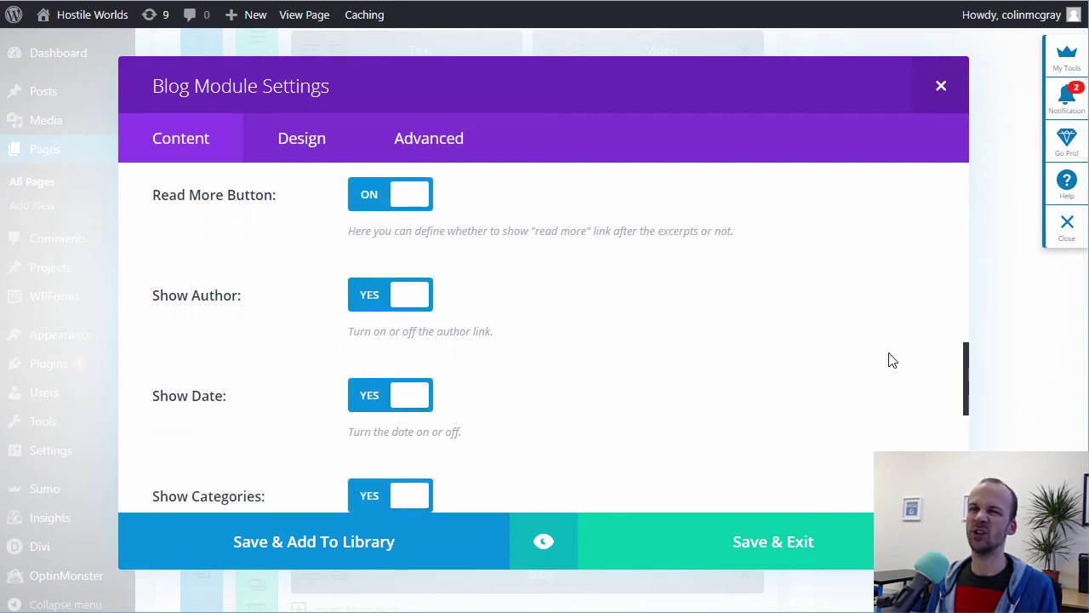
left_click(425, 299)
left_click(390, 395)
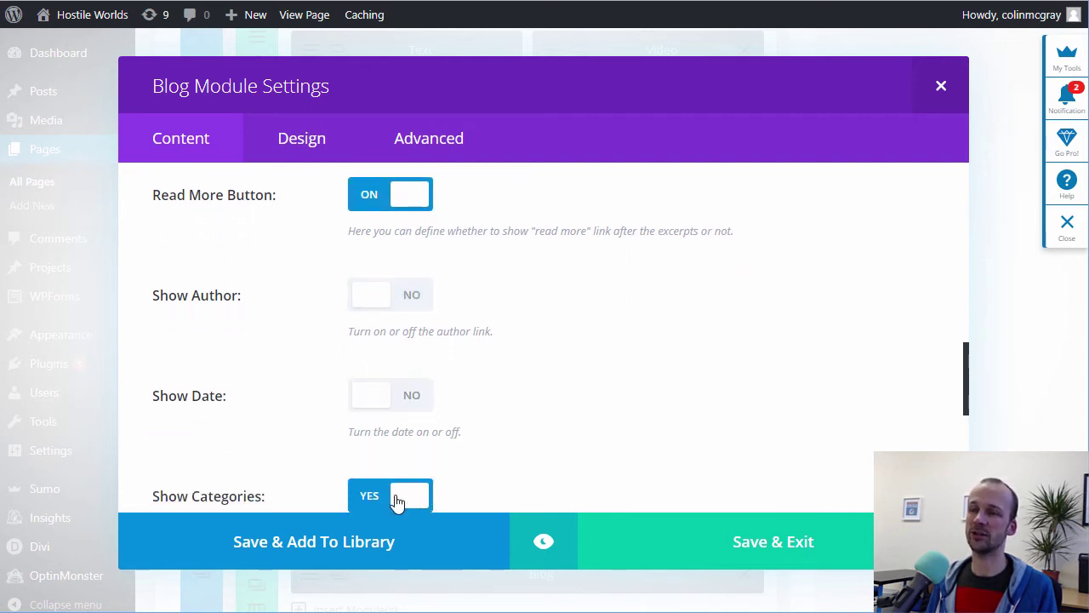
left_click(397, 497)
scroll(967, 368, "down", 3)
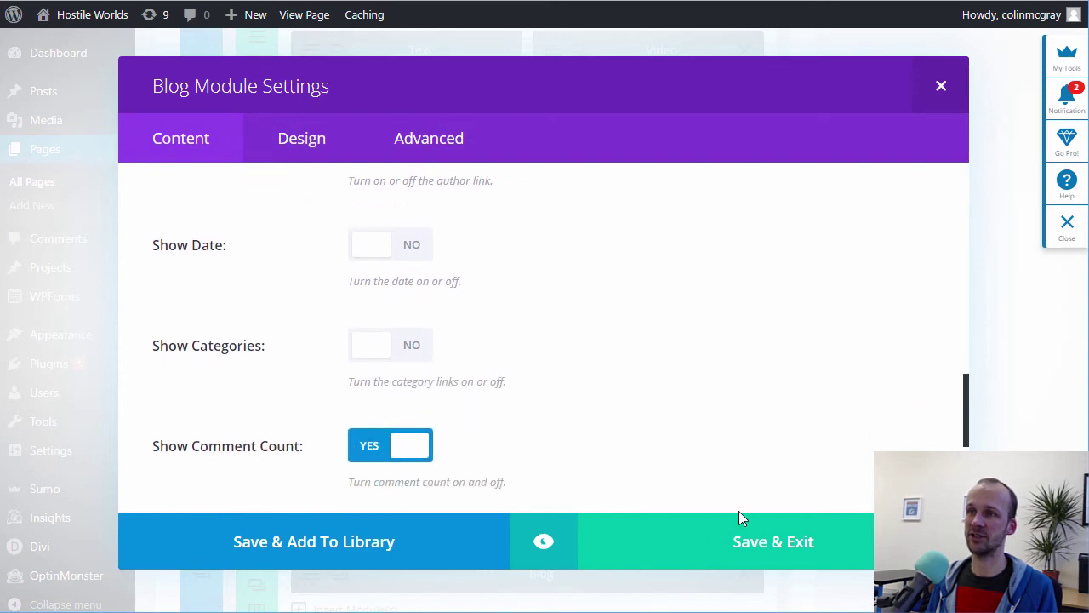
left_click(724, 547)
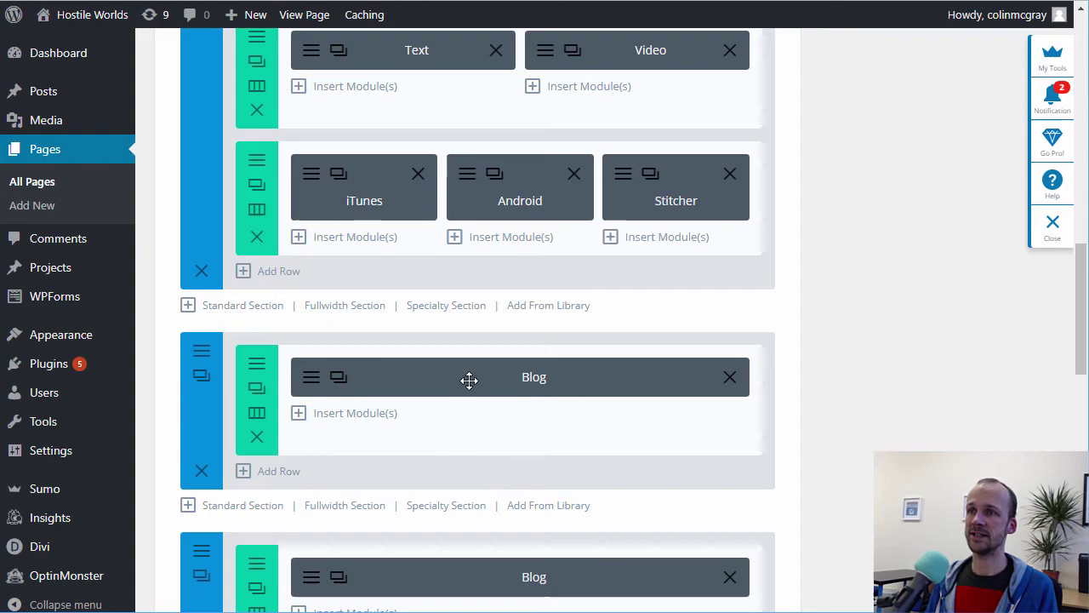
scroll(1084, 304, "down", 3)
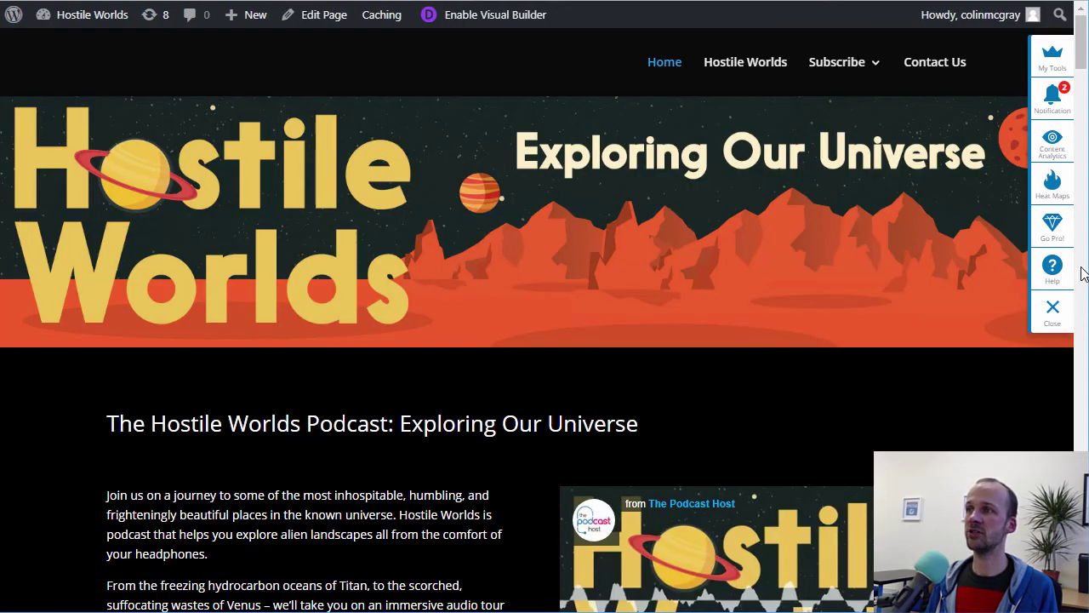
left_click_drag(1079, 49, 1051, 495)
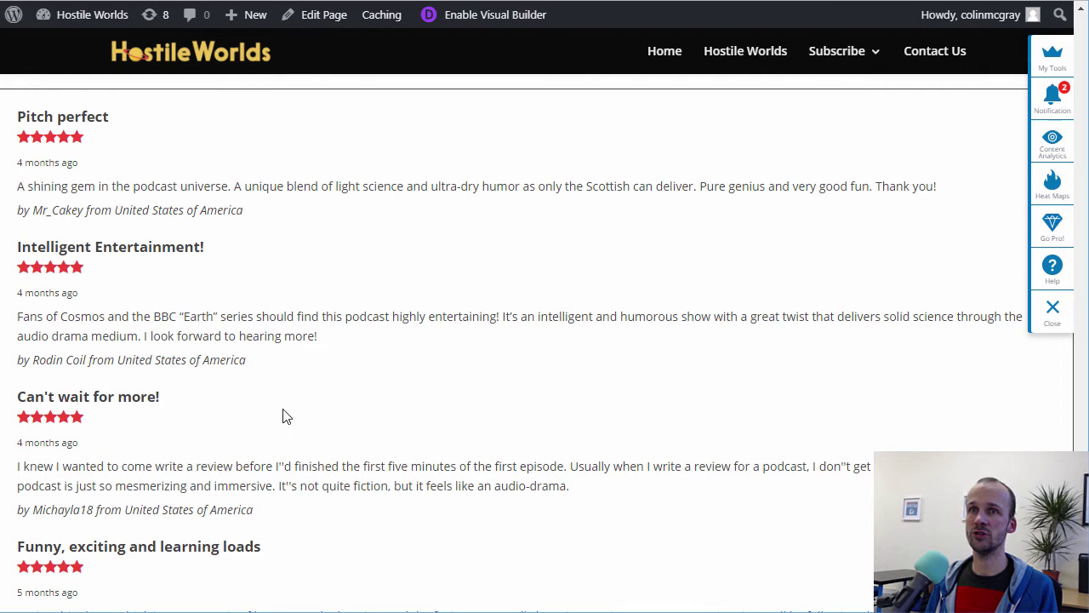
left_click_drag(1051, 495, 1051, 590)
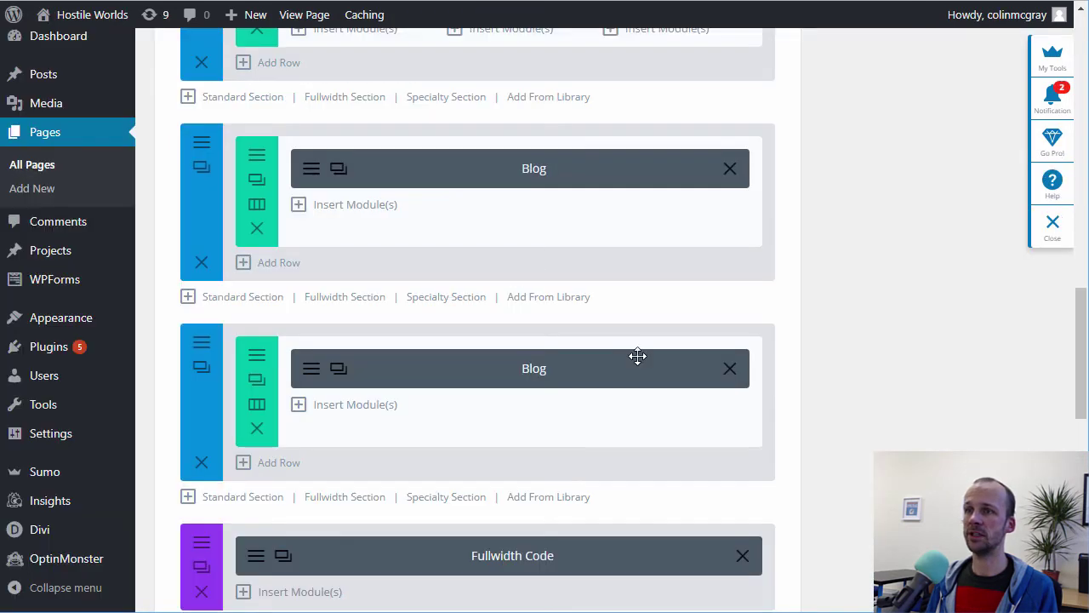
scroll(437, 464, "down", 3)
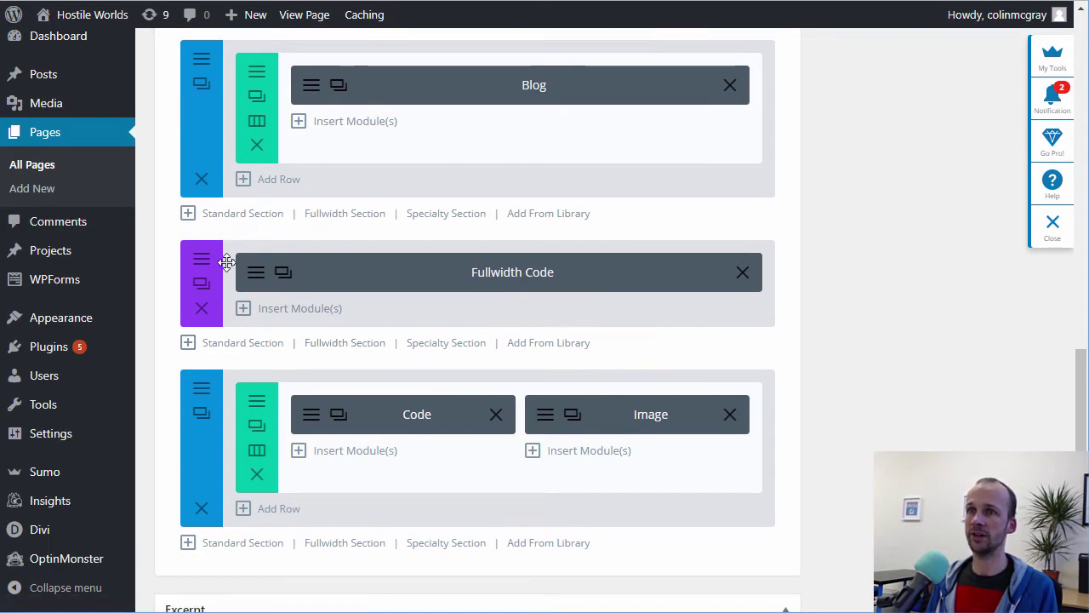
left_click(255, 277)
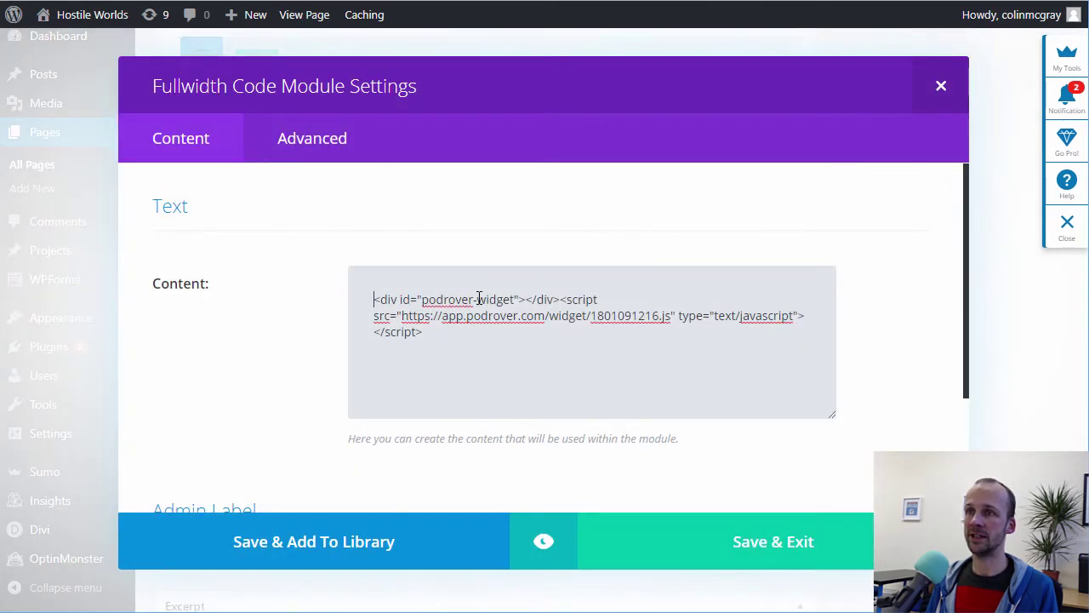
left_click(479, 297)
key("ctrl+a")
left_click(449, 298)
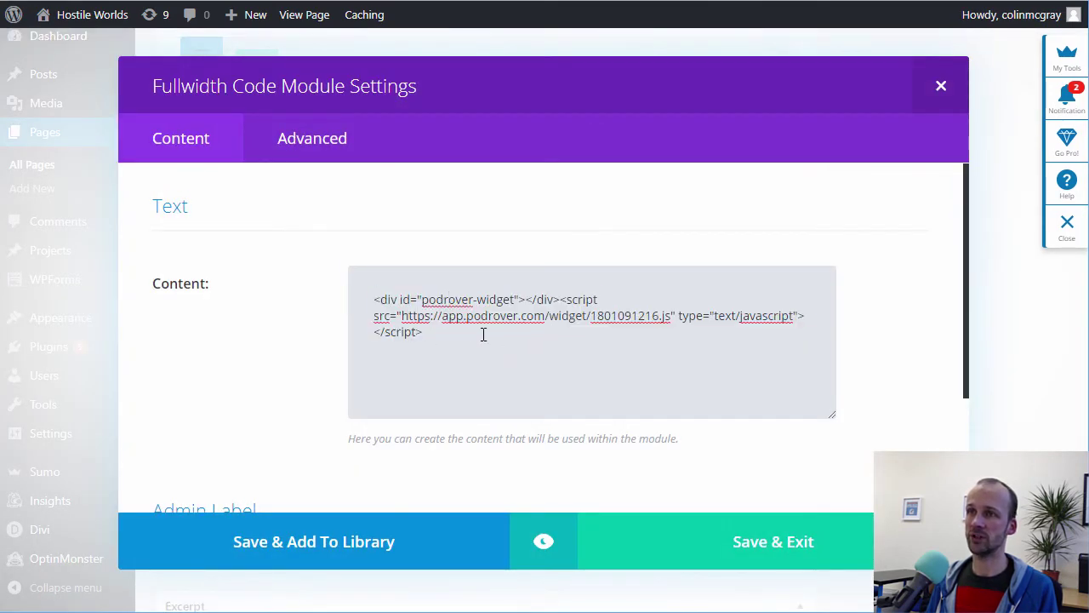
key("ctrl+a")
left_click(535, 372)
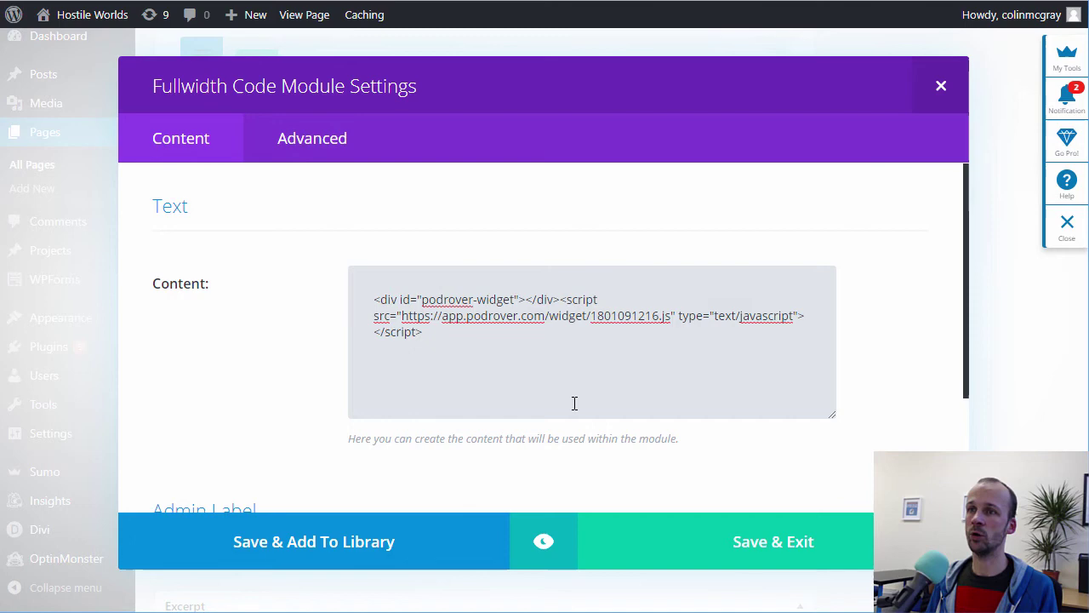
left_click(936, 88)
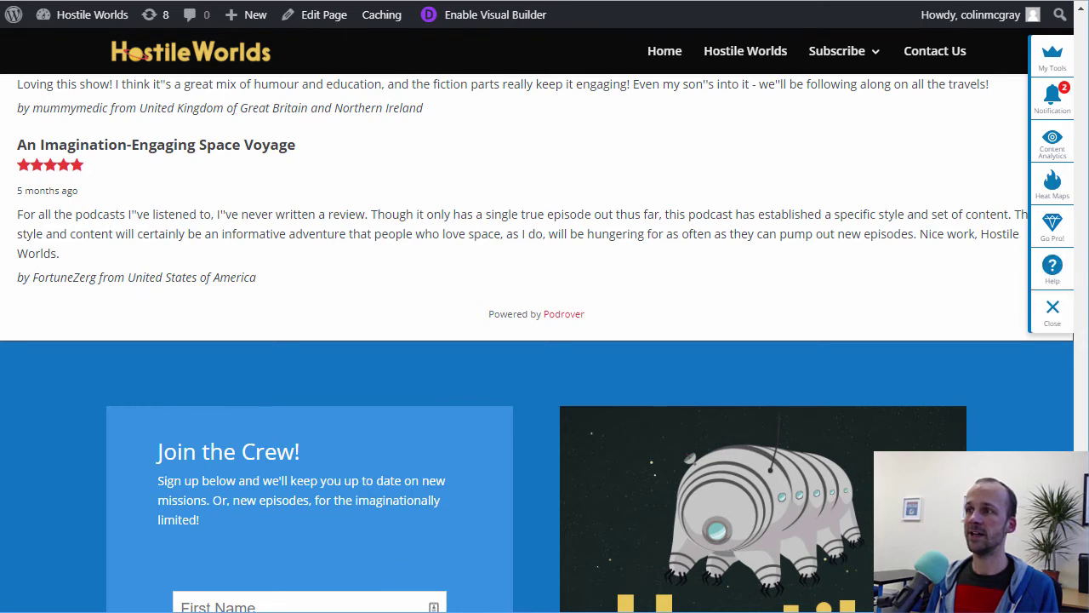
Back in the page builder, add a 1/2 + 1/2 two-column row to the signup section
scroll(568, 227, "down", 3)
scroll(568, 226, "up", 1)
scroll(569, 226, "down", 1)
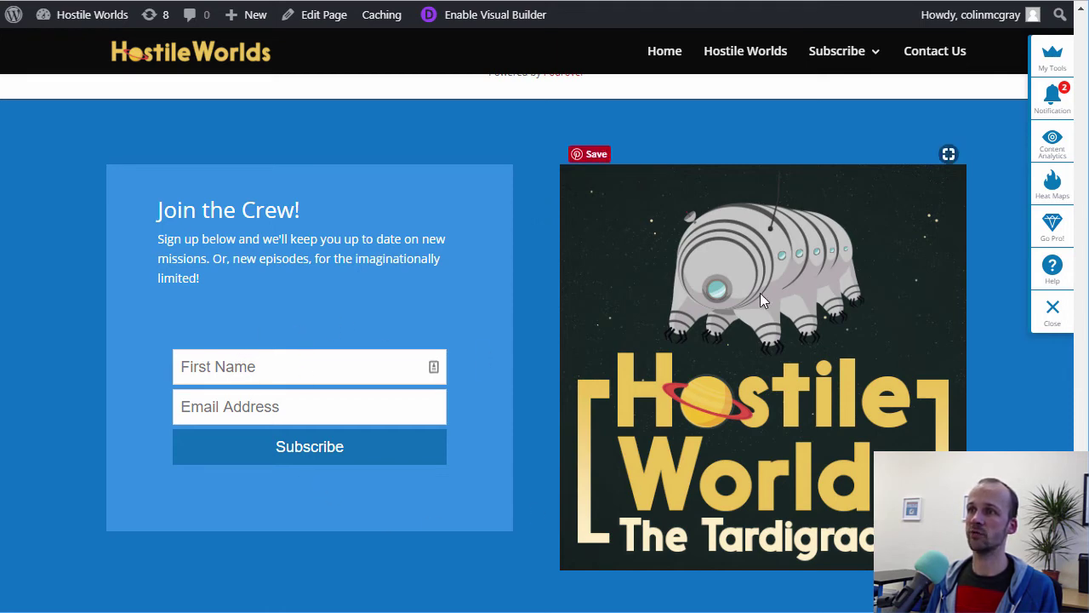
key("ctrl+Tab")
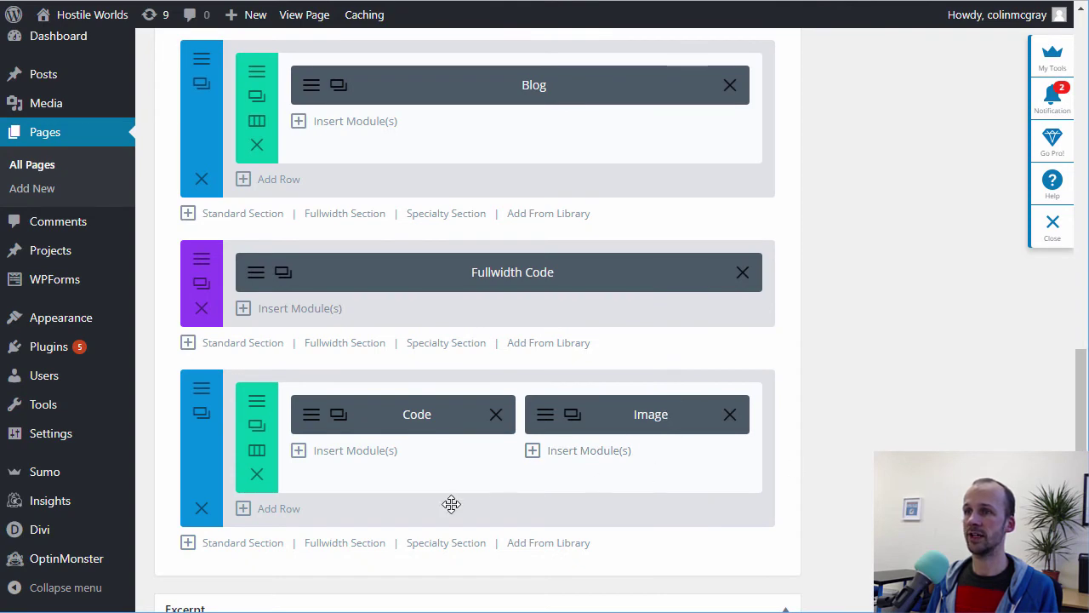
left_click(274, 510)
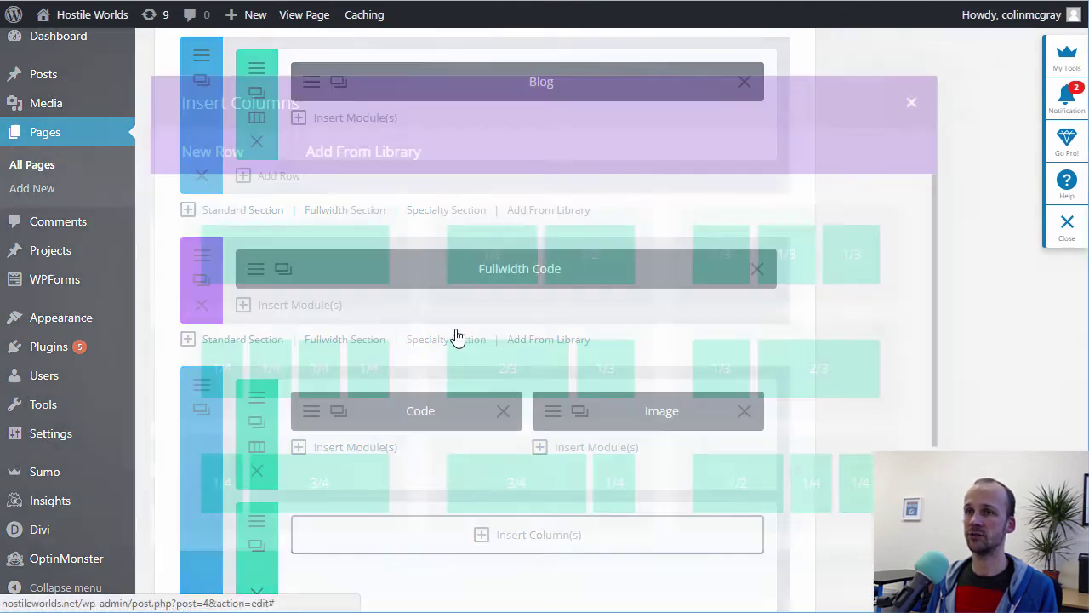
left_click(562, 302)
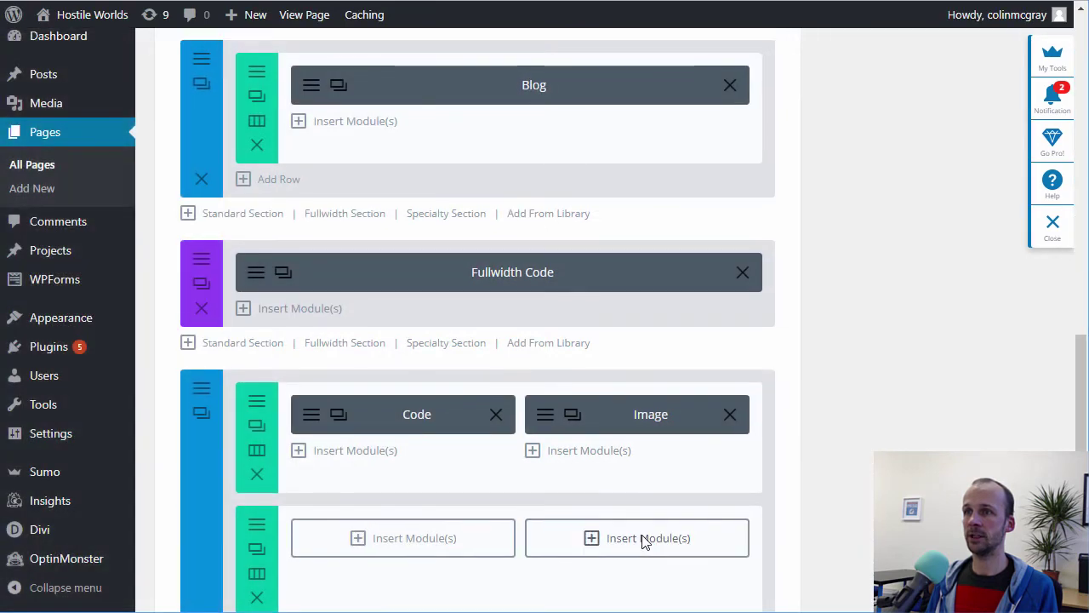
Put an empty Image module in the new row's right column and save it
left_click(644, 537)
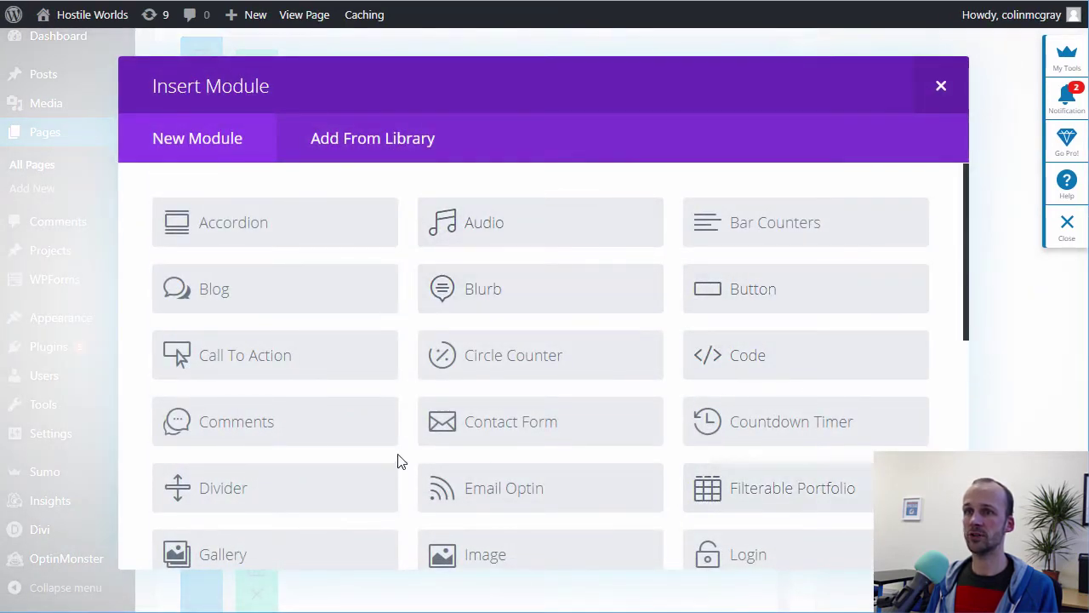
left_click(496, 556)
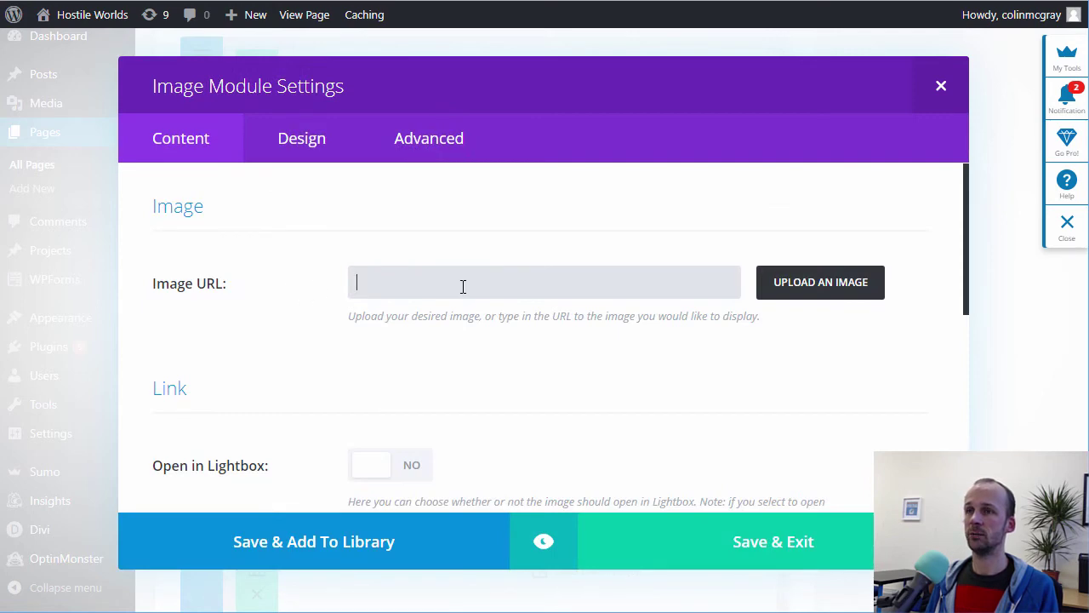
left_click(828, 282)
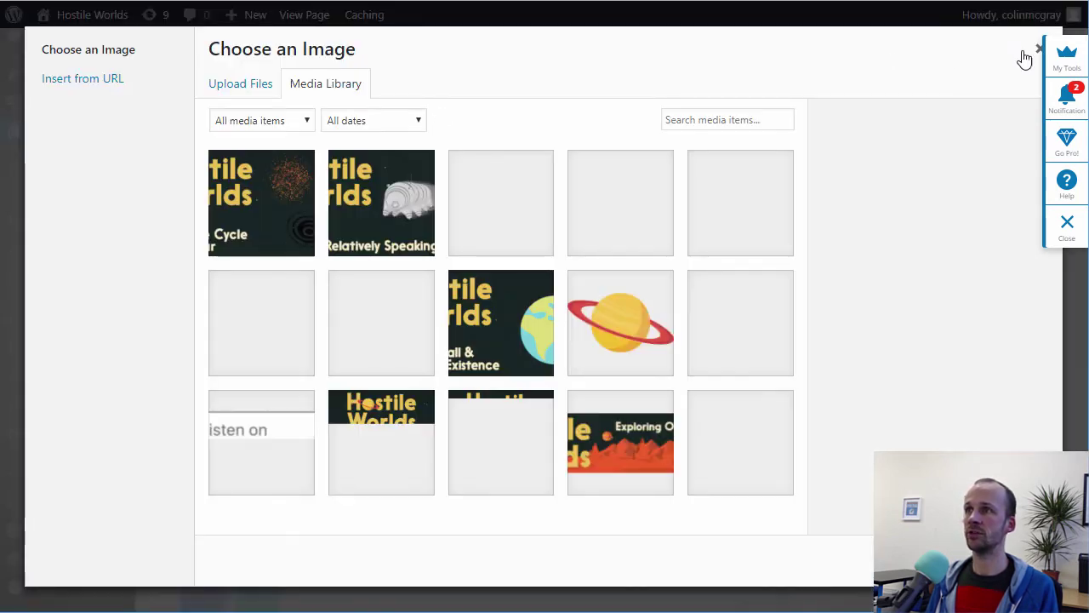
left_click(1037, 49)
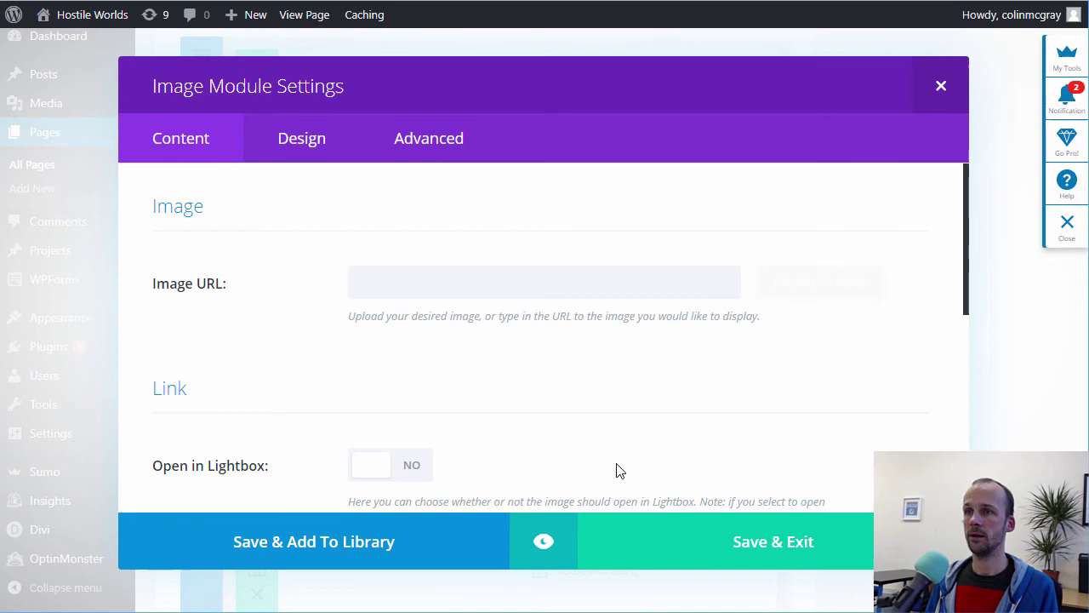
left_click(688, 561)
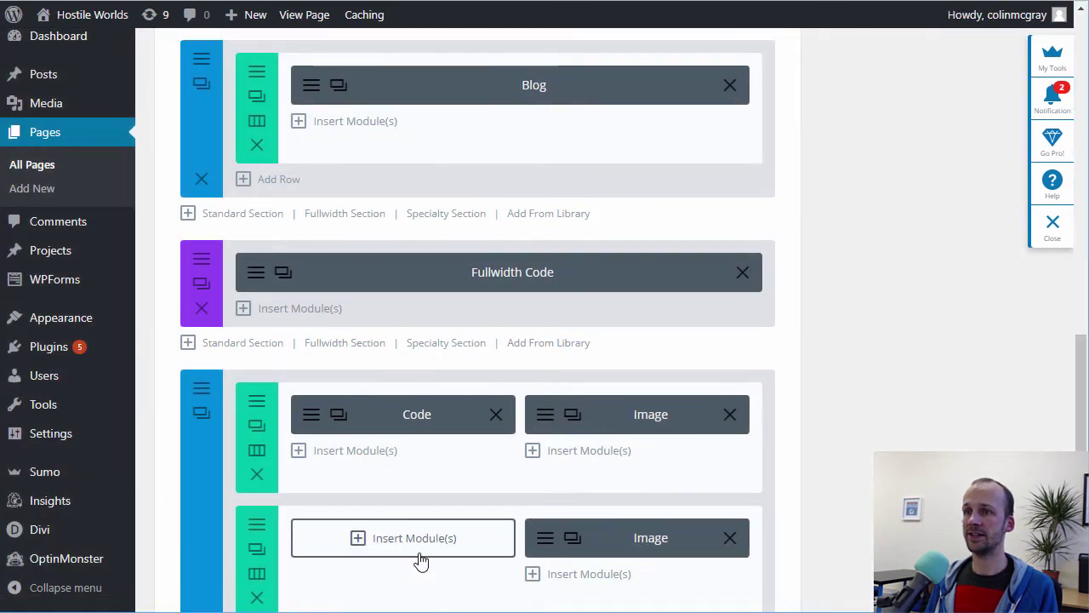
Open the signup Code module's settings and select the ConvertKit embed script line
left_click(308, 414)
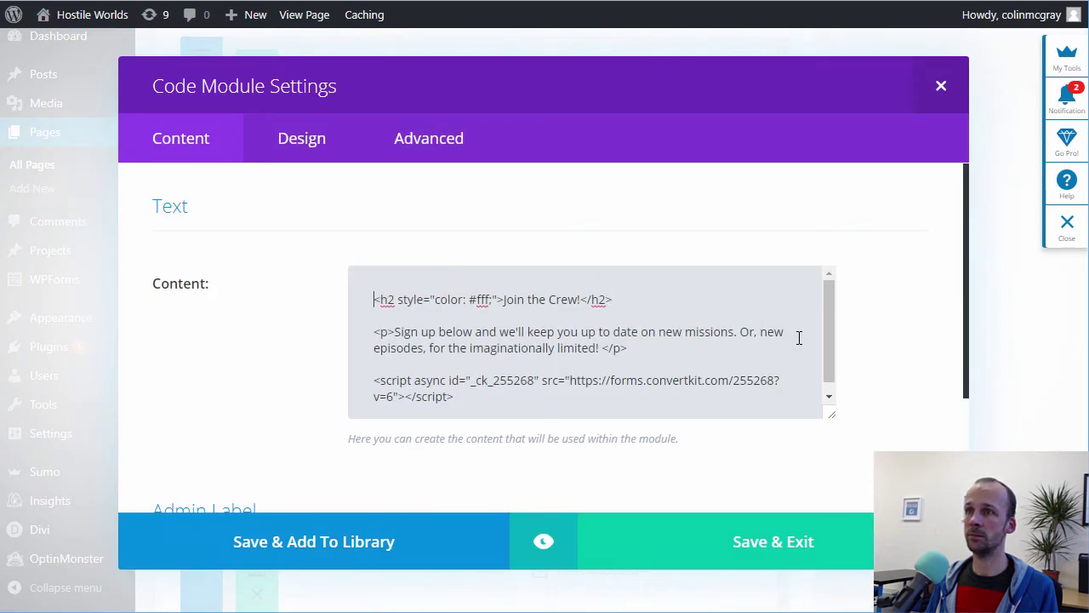
left_click_drag(831, 333, 833, 374)
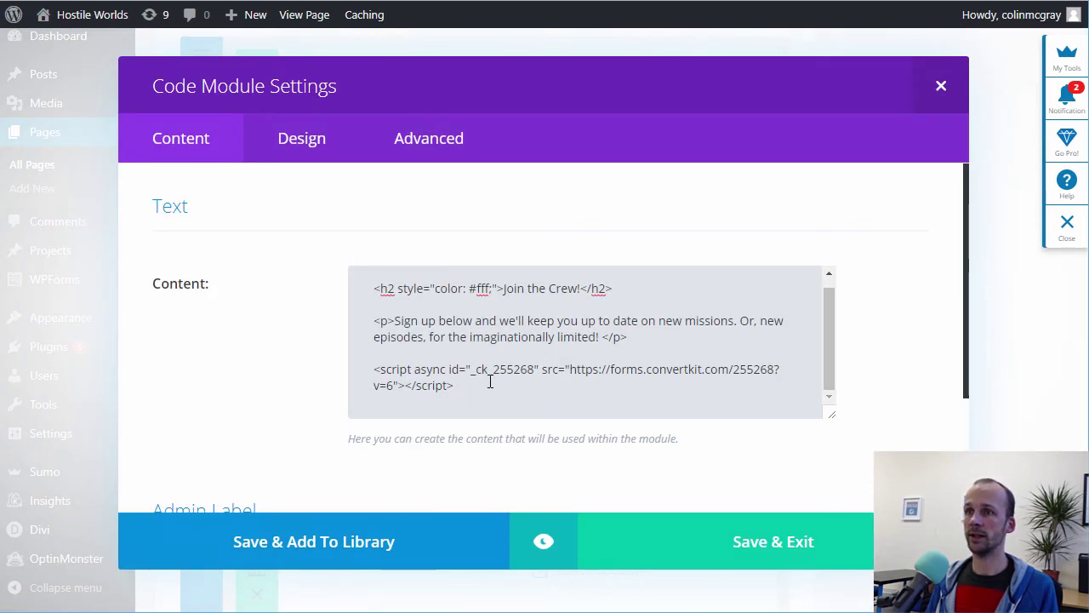
triple_click(434, 377)
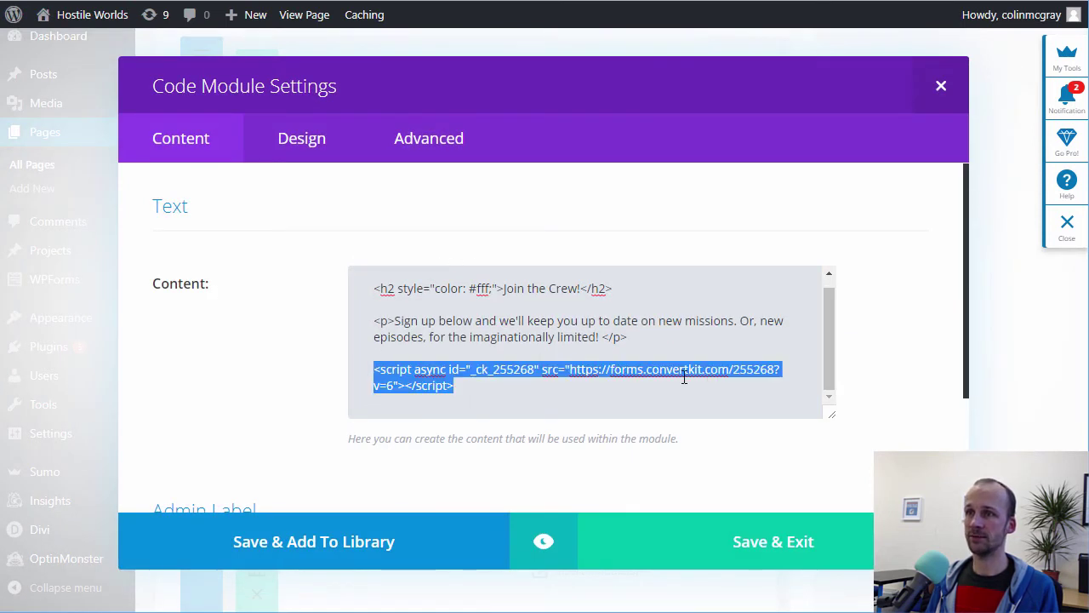
left_click(571, 385)
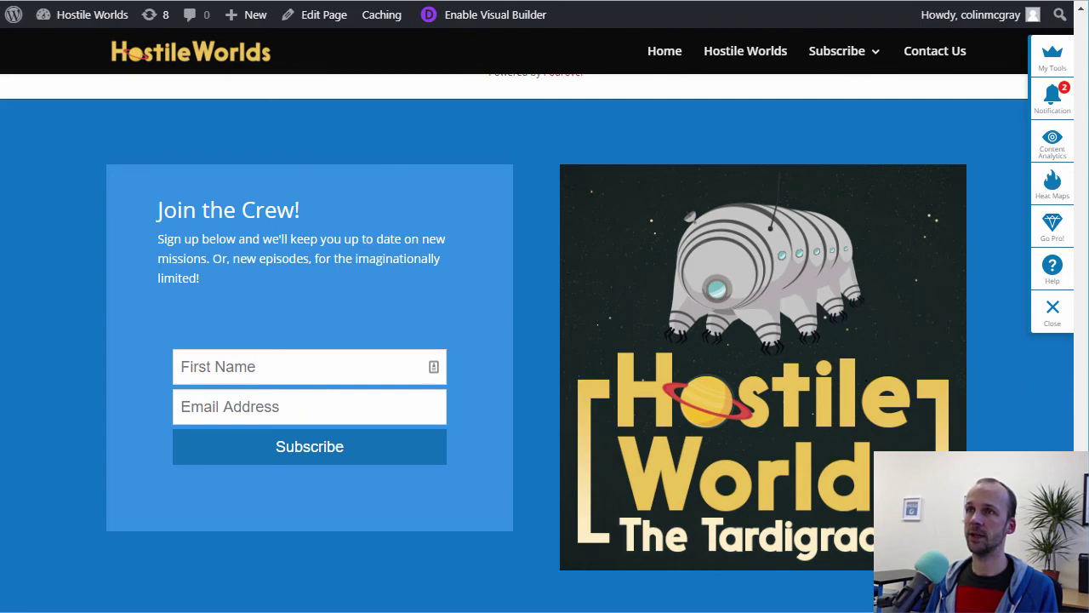
Close the floating tools panel on the live home page
scroll(452, 344, "down", 1)
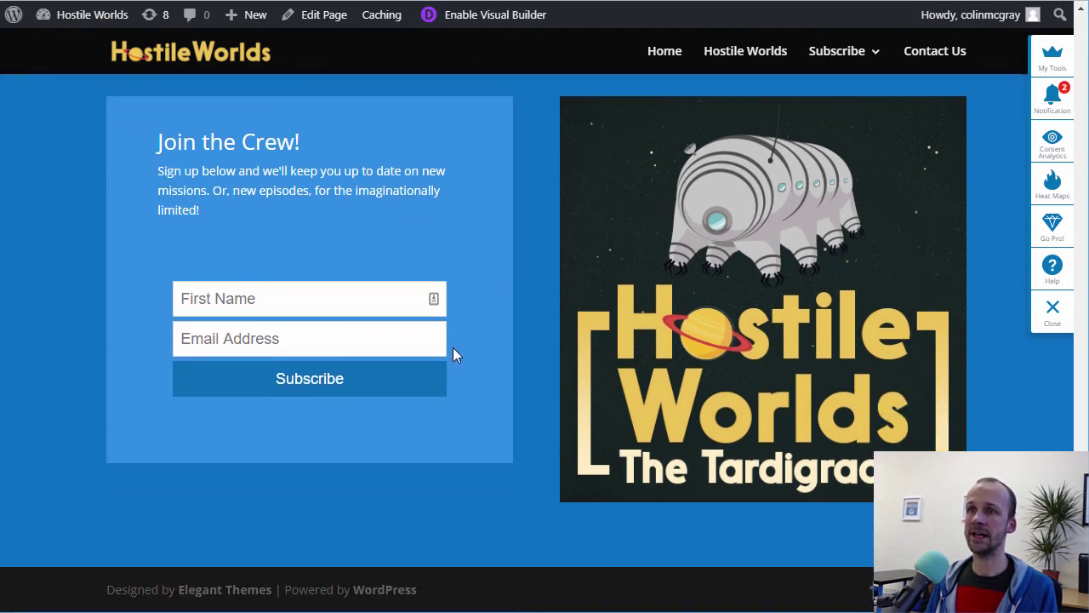
scroll(567, 462, "up", 10)
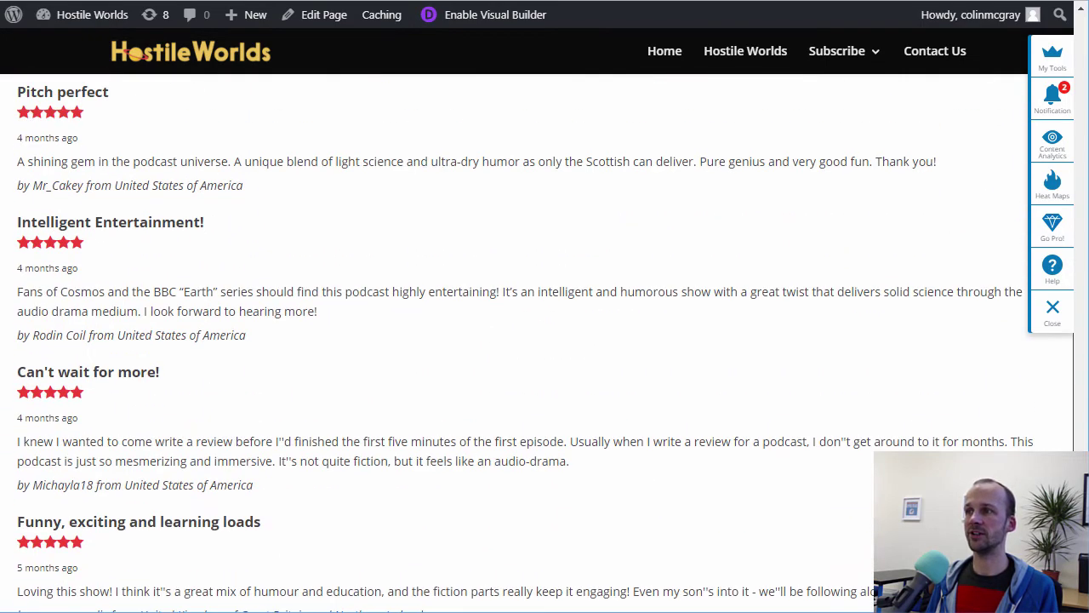
left_click(1052, 308)
Scroll through the live page and return to the Exploring Our Universe banner at the top
scroll(1069, 418, "up", 15)
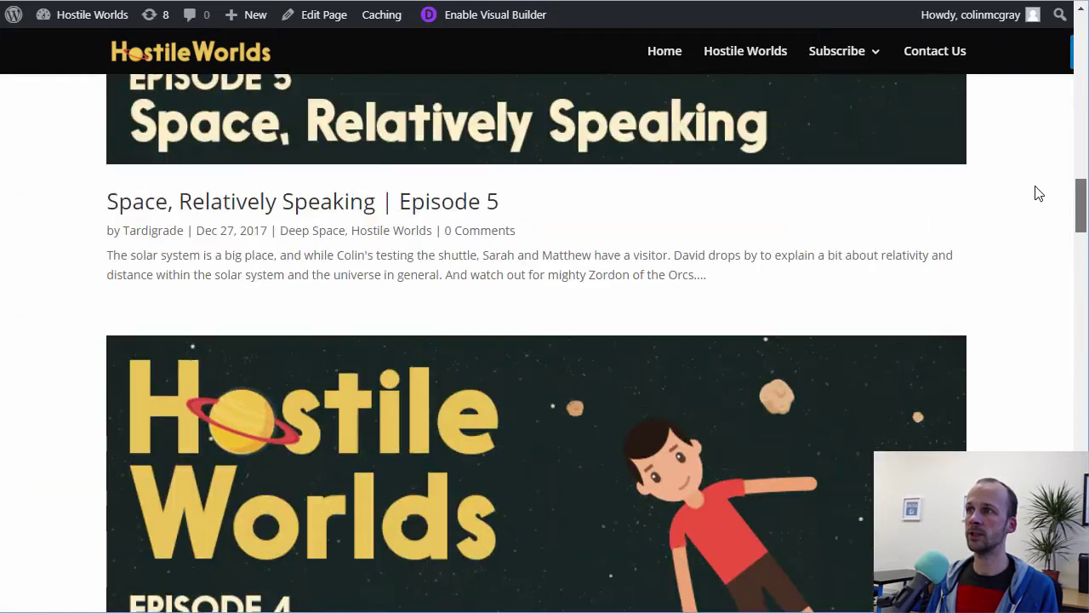
scroll(1036, 75, "up", 5)
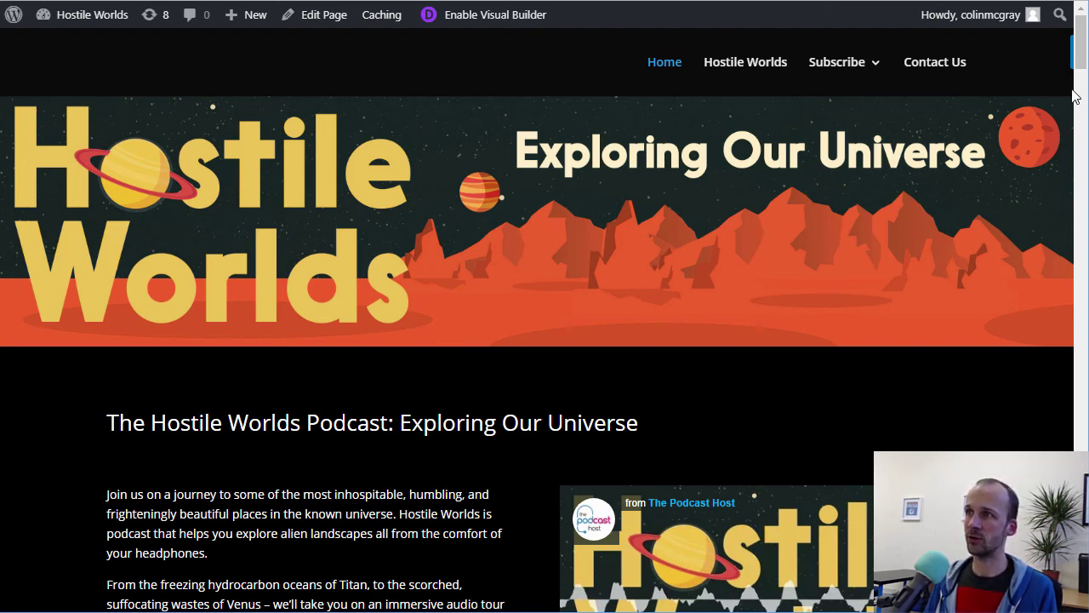
scroll(1074, 96, "down", 4)
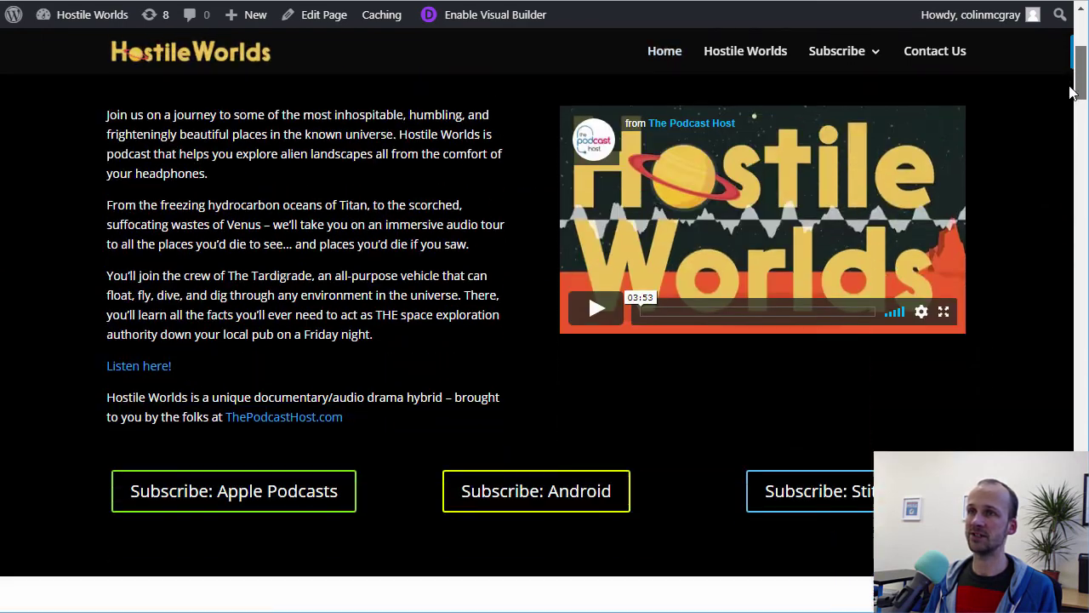
mouse_move(1071, 86)
left_mouse_down()
mouse_move(1074, 75)
mouse_move(1075, 107)
mouse_move(1081, 56)
mouse_move(1082, 96)
mouse_move(1084, 78)
left_mouse_up()
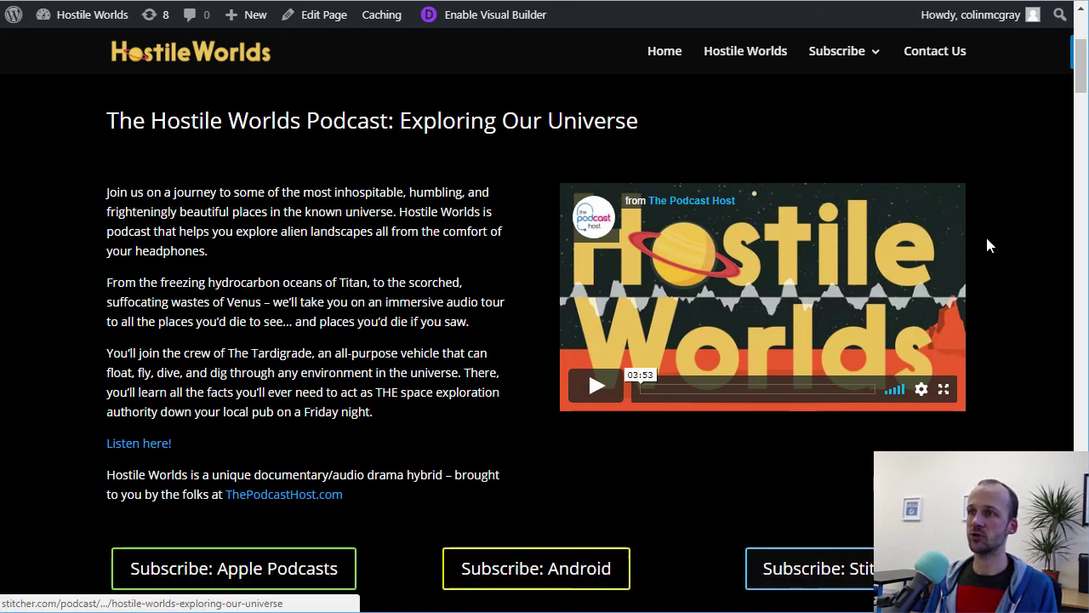
left_click_drag(1083, 78, 1036, 596)
scroll(745, 476, "up", 1)
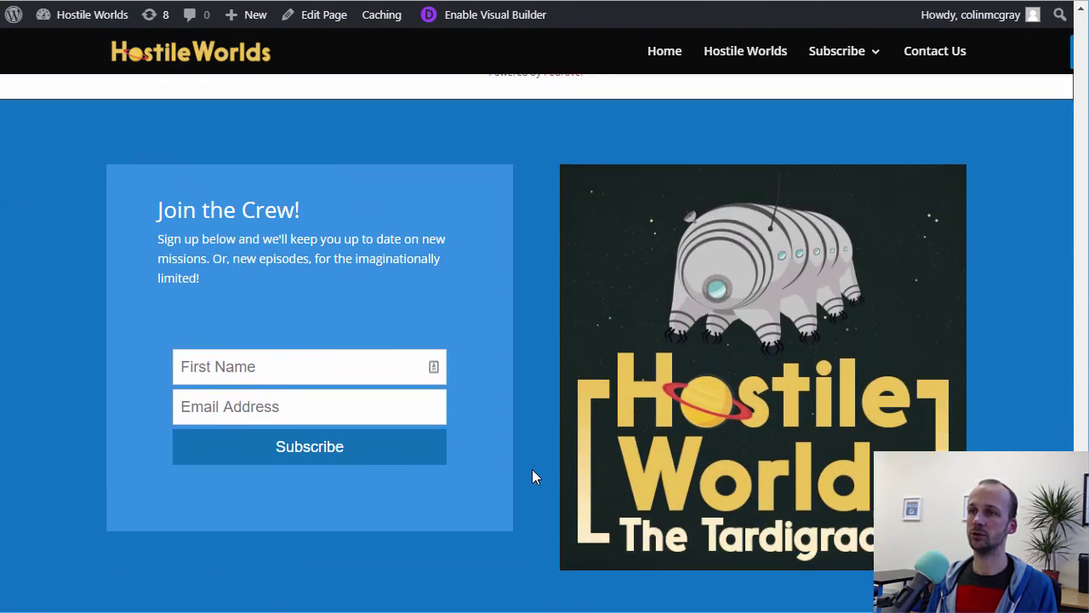
scroll(544, 340, "up", 10)
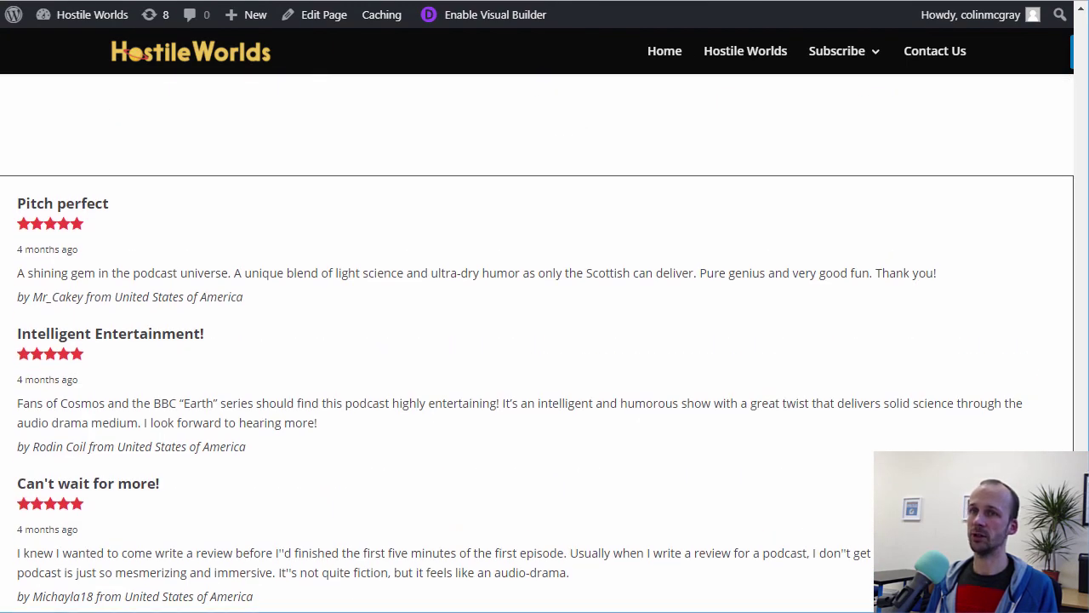
scroll(545, 340, "down", 3)
scroll(545, 340, "up", 1)
scroll(1084, 277, "up", 2)
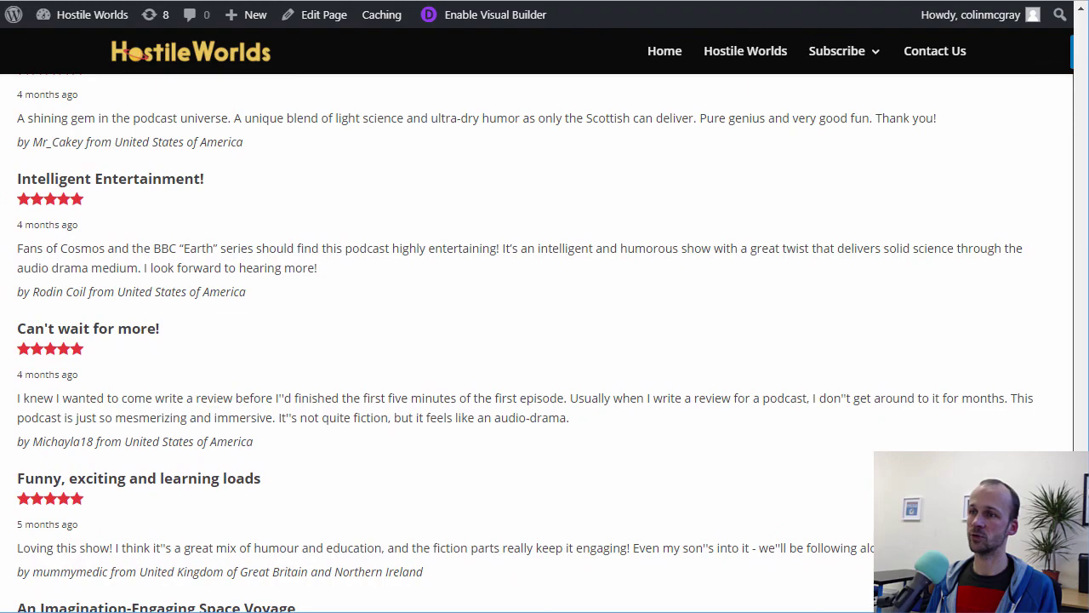
left_click(1084, 277)
scroll(1084, 277, "up", 15)
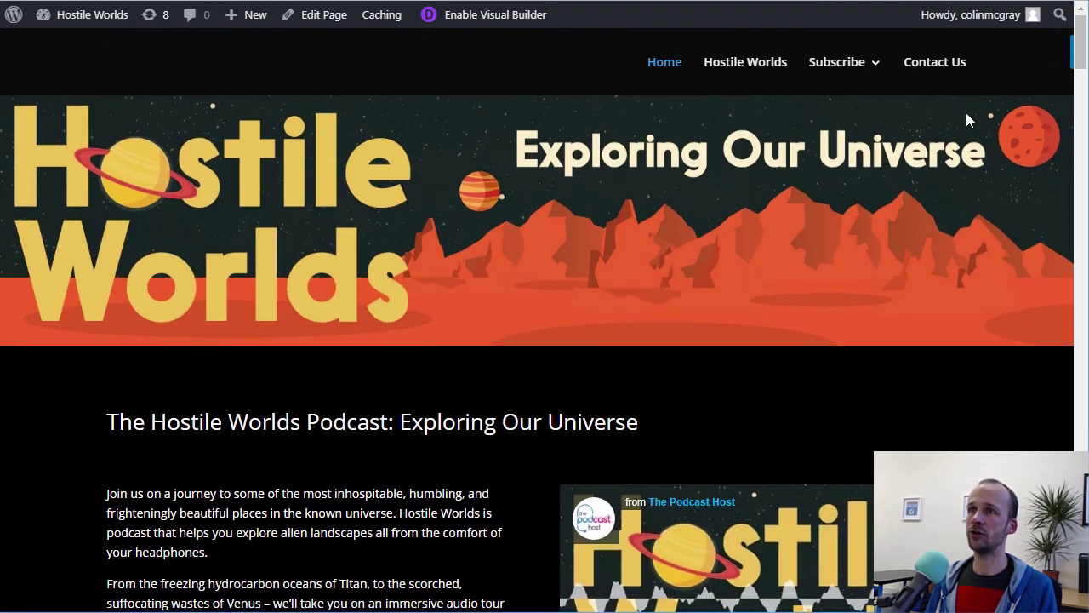